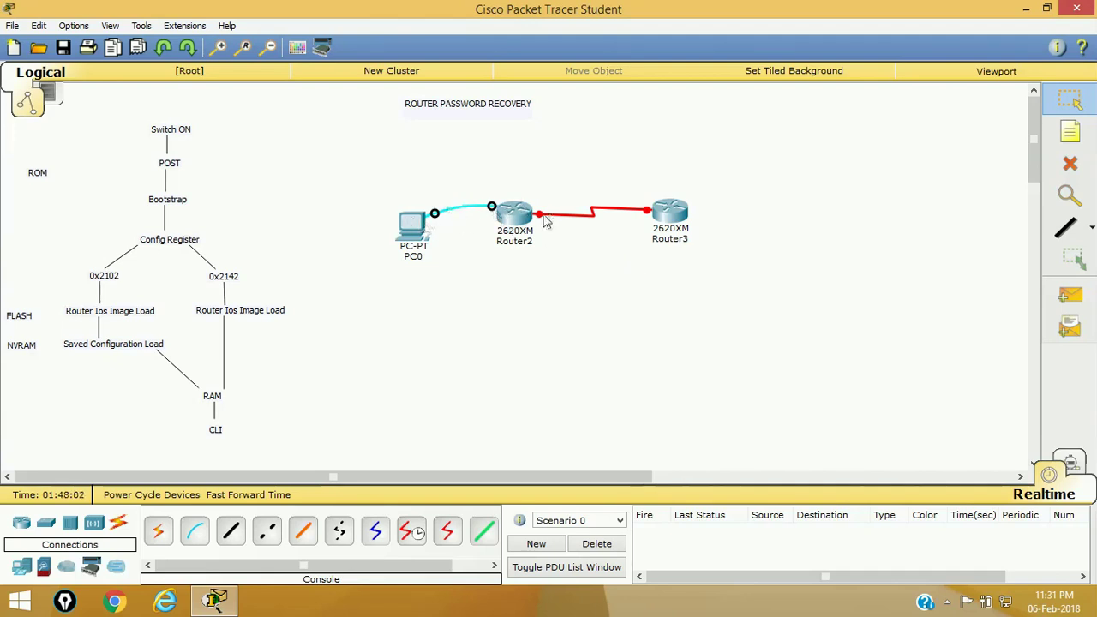
- Open Router2's CLI, skip the initial configuration dialog and enter global configuration mode
{"action": "mouse_move", "coordinate": [519, 221]}
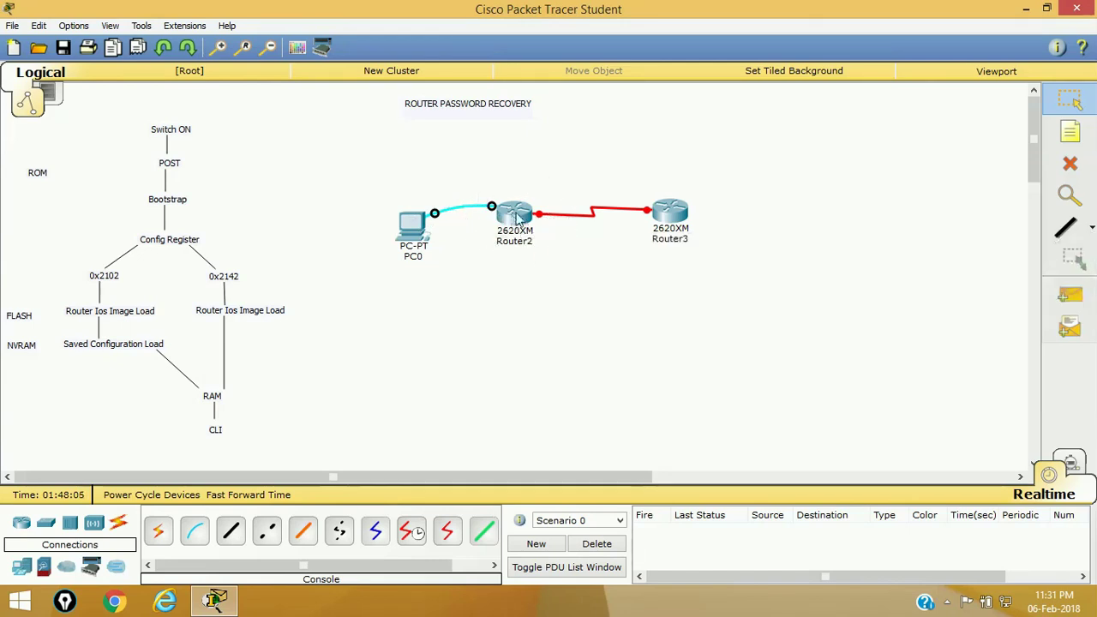
{"action": "left_click", "coordinate": [517, 218]}
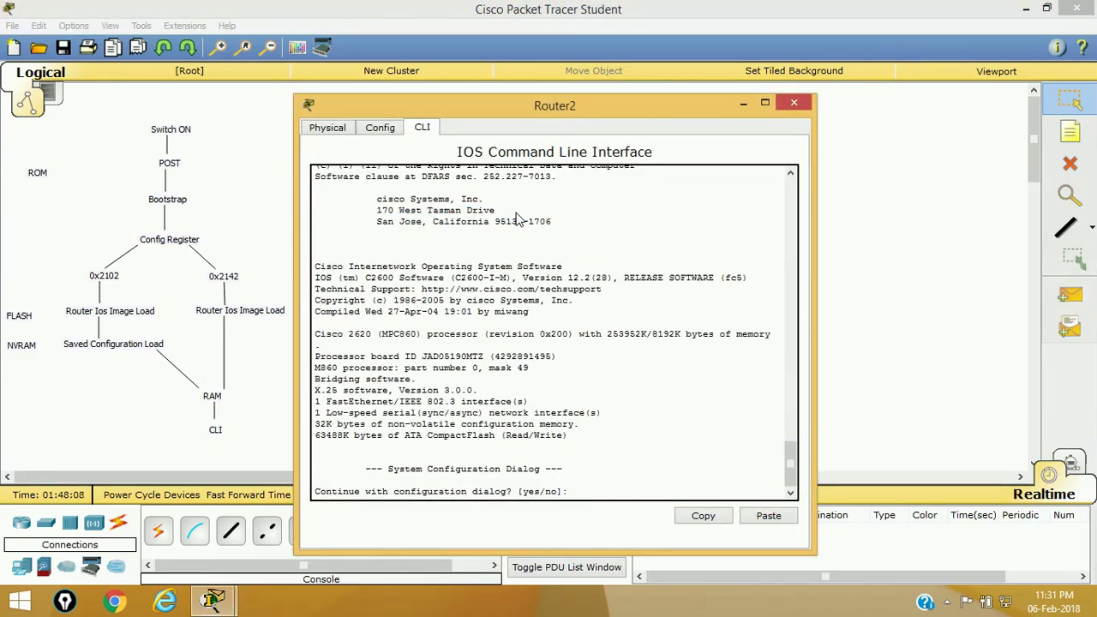
{"action": "type", "text": "n"}
{"action": "key", "text": "Return"}
{"action": "key", "text": "Return"}
{"action": "key", "text": "Return"}
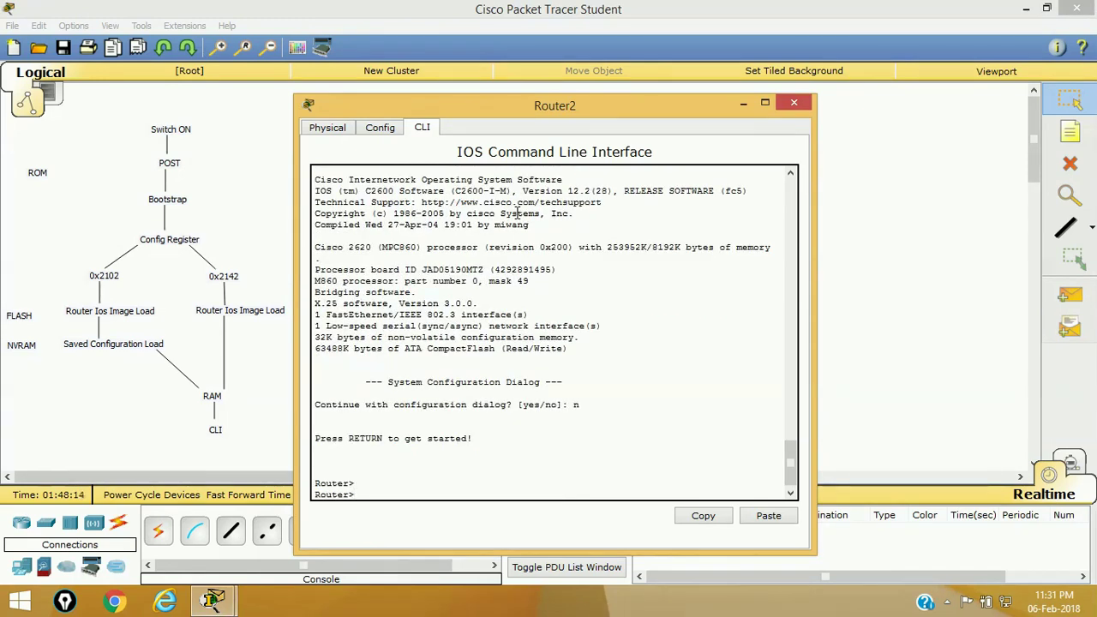
{"action": "type", "text": "en"}
{"action": "key", "text": "Tab"}
{"action": "key", "text": "Return"}
{"action": "key", "text": "Return"}
{"action": "key", "text": "Return"}
{"action": "type", "text": "conf"}
{"action": "key", "text": "Tab"}
{"action": "type", "text": "t"}
{"action": "key", "text": "Return"}
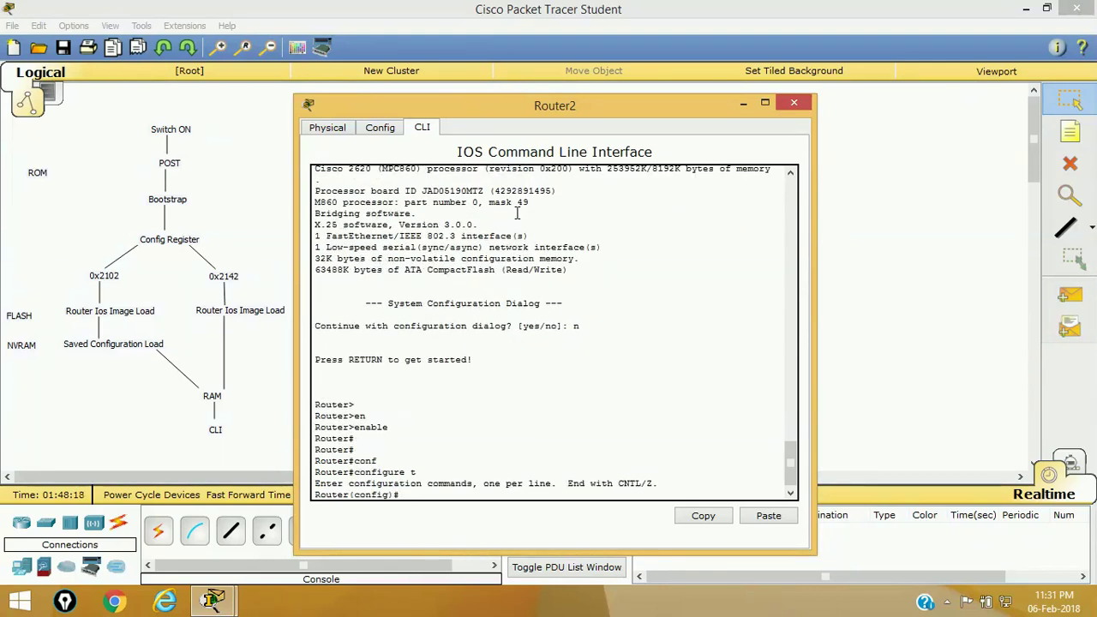
- Change the router's hostname to R1
{"action": "type", "text": "ho"}
{"action": "key", "text": "Tab"}
{"action": "type", "text": "R1"}
{"action": "key", "text": "Return"}
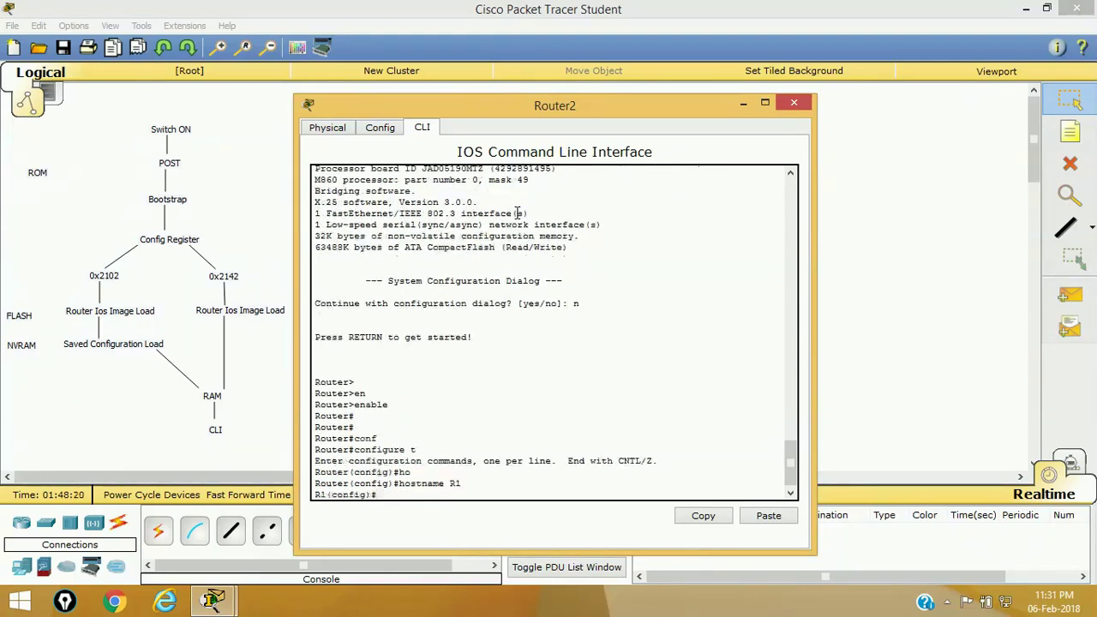
- Assign IP address 10.0.0.1 255.0.0.0 to interface Serial0/0
{"action": "type", "text": "in"}
{"action": "key", "text": "Tab"}
{"action": "type", "text": "se"}
{"action": "key", "text": "Tab"}
{"action": "type", "text": "0/"}
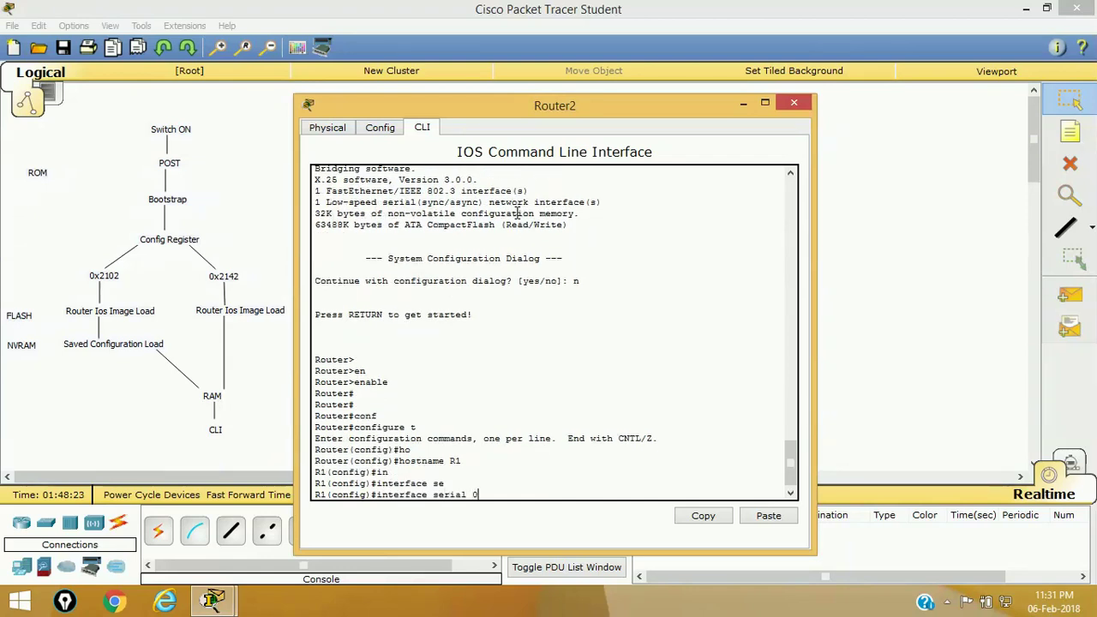
{"action": "key", "text": "Return"}
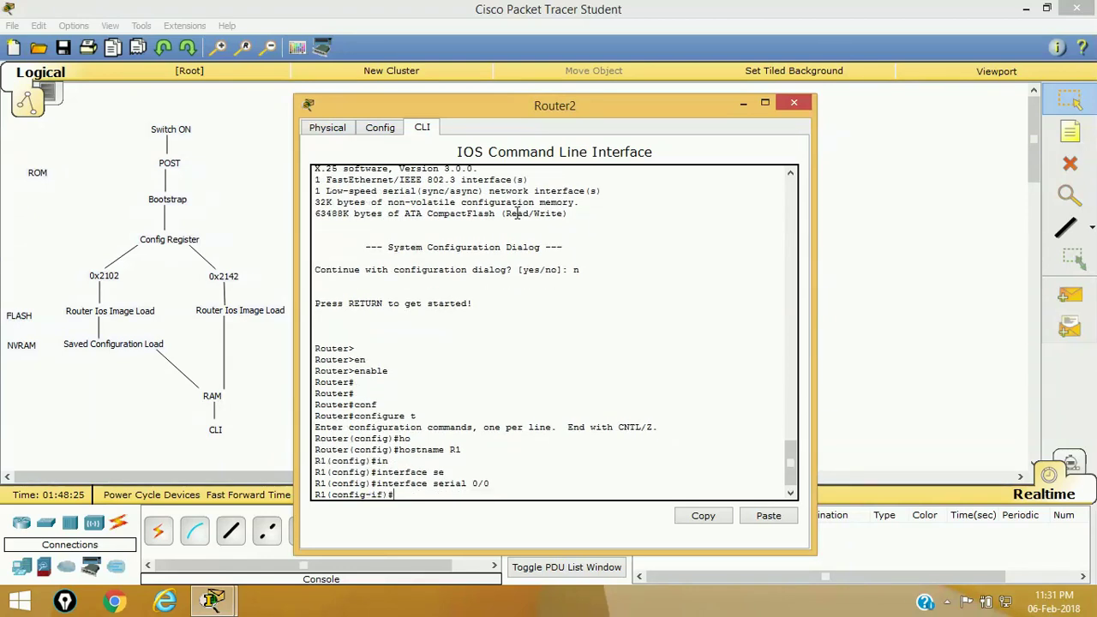
{"action": "type", "text": "ip ad"}
{"action": "key", "text": "Tab"}
{"action": "type", "text": "1"}
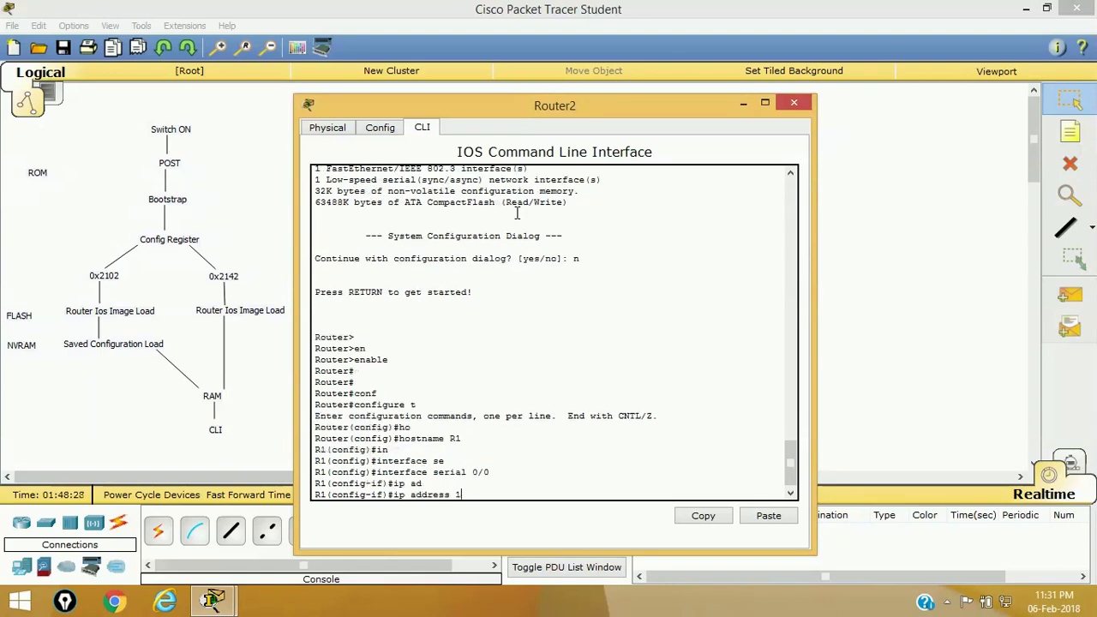
{"action": "type", "text": "0.0.0.1 255.0.0.0"}
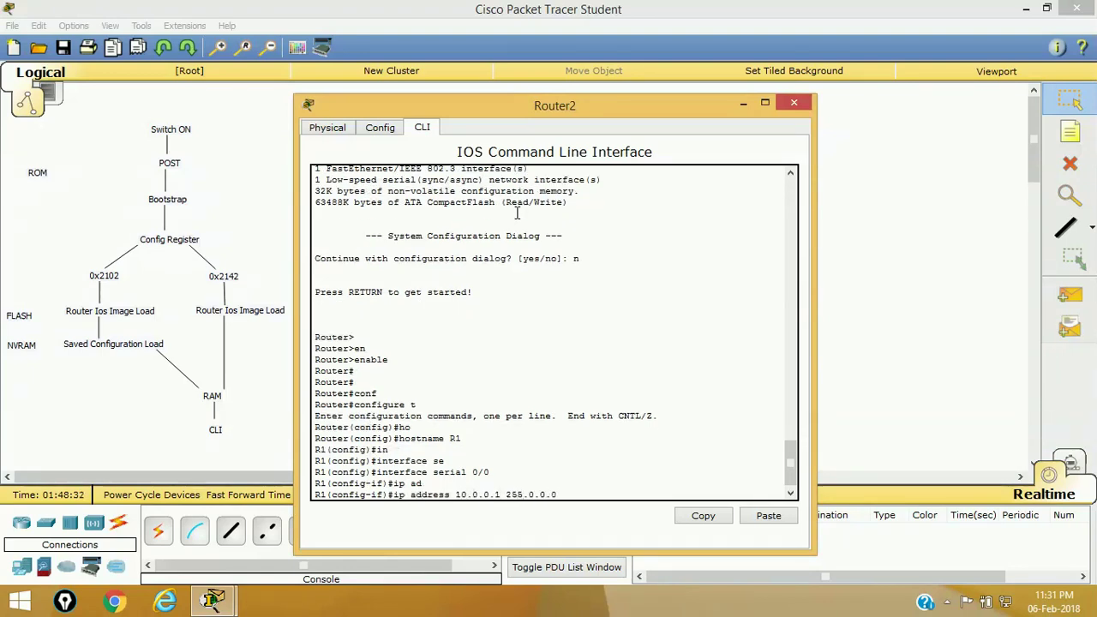
{"action": "key", "text": "Return"}
- Enable Serial0/0 with no shutdown and set its clock rate to 64000
{"action": "type", "text": "nos h"}
{"action": "key", "text": "Return"}
{"action": "key", "text": "BackSpace"}
{"action": "key", "text": "BackSpace"}
{"action": "key", "text": "BackSpace"}
{"action": "type", "text": "sh"}
{"action": "key", "text": "Tab"}
{"action": "key", "text": "Return"}
{"action": "key", "text": "Return"}
{"action": "type", "text": "cl"}
{"action": "key", "text": "Tab"}
{"action": "type", "text": "r"}
{"action": "key", "text": "Tab"}
{"action": "type", "text": "64000"}
{"action": "key", "text": "Return"}
{"action": "type", "text": "exit"}
{"action": "key", "text": "Return"}
{"action": "key", "text": "Return"}
{"action": "key", "text": "Return"}
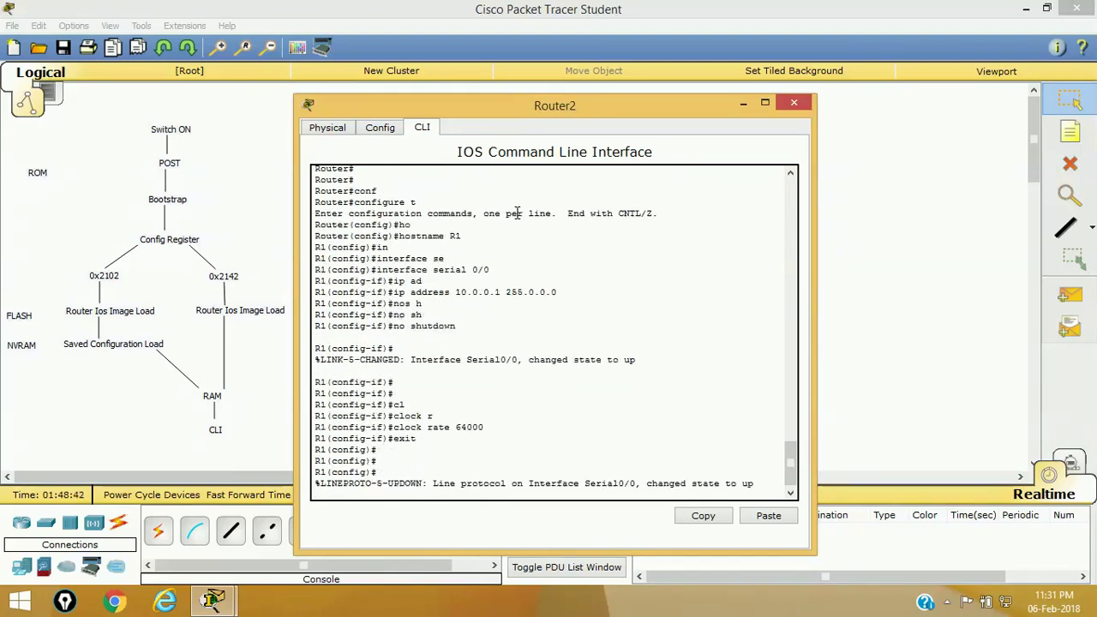
{"action": "key", "text": "Return"}
{"action": "key", "text": "Return"}
{"action": "key", "text": "Return"}
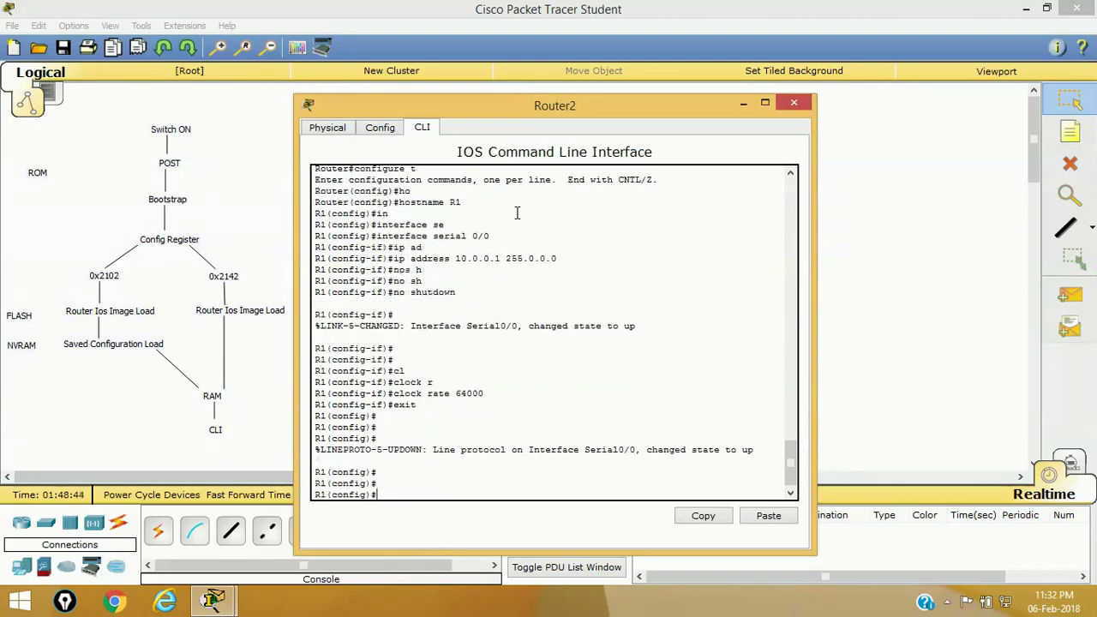
- Set a new enable password and a new enable secret on R1
{"action": "type", "text": "en"}
{"action": "key", "text": "Tab"}
{"action": "type", "text": "a"}
{"action": "key", "text": "Tab"}
{"action": "type", "text": "pas"}
{"action": "key", "text": "Tab"}
{"action": "type", "text": "cisco"}
{"action": "key", "text": "Return"}
{"action": "type", "text": "enab"}
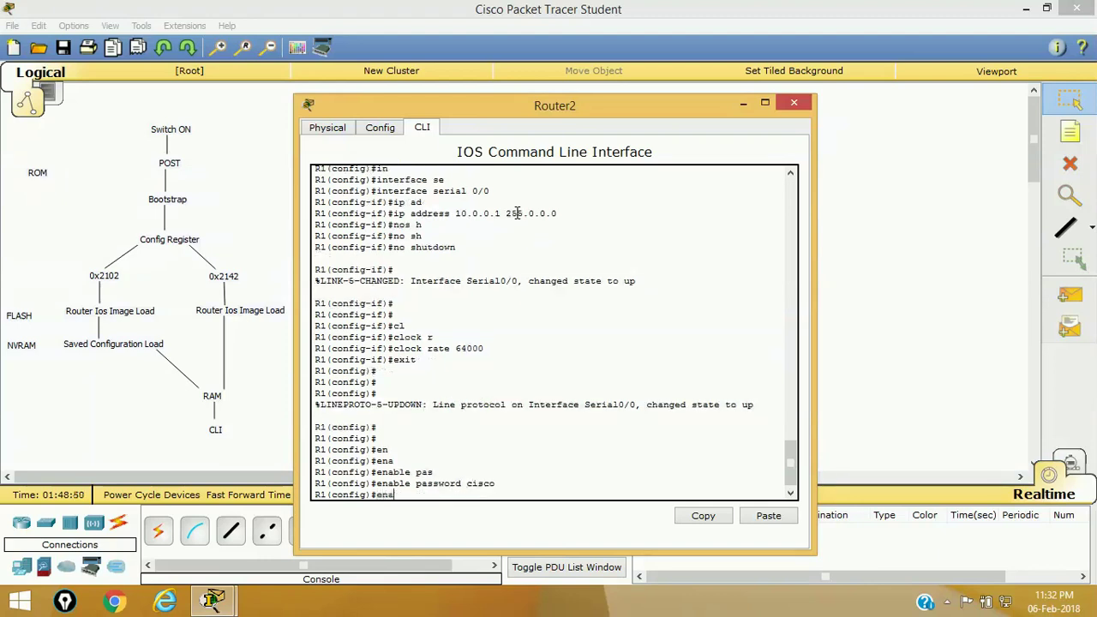
{"action": "key", "text": "Tab"}
{"action": "type", "text": "se"}
{"action": "key", "text": "Tab"}
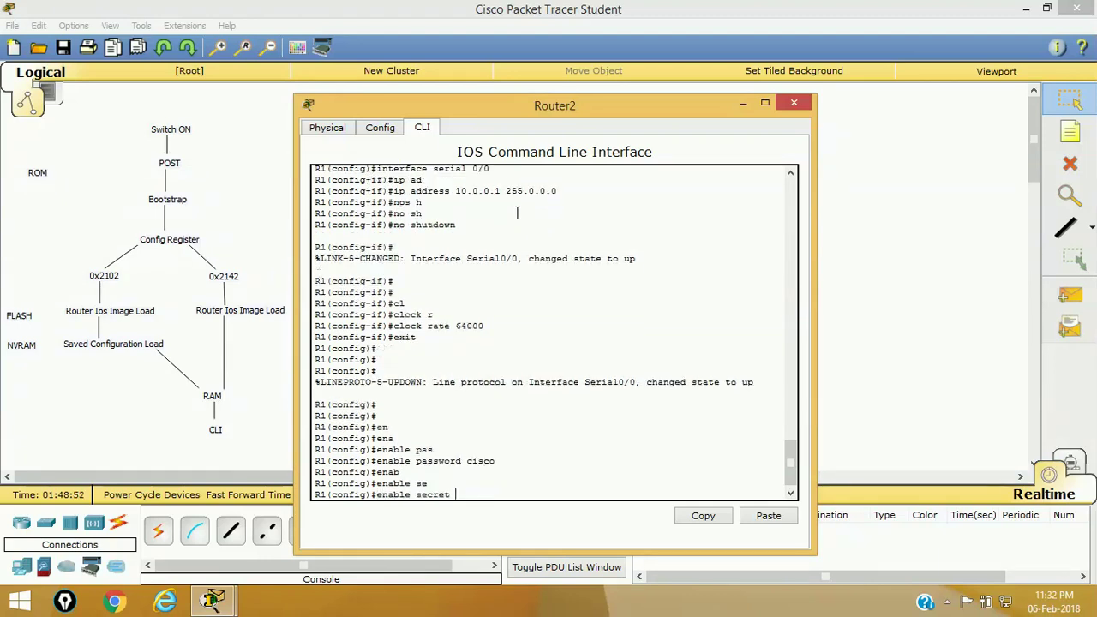
{"action": "type", "text": "cisco1"}
{"action": "key", "text": "Return"}
- Set a login password on vty lines 0 4
{"action": "type", "text": "liv"}
{"action": "key", "text": "Tab"}
{"action": "key", "text": "BackSpace"}
{"action": "key", "text": "Tab"}
{"action": "type", "text": "v"}
{"action": "key", "text": "Tab"}
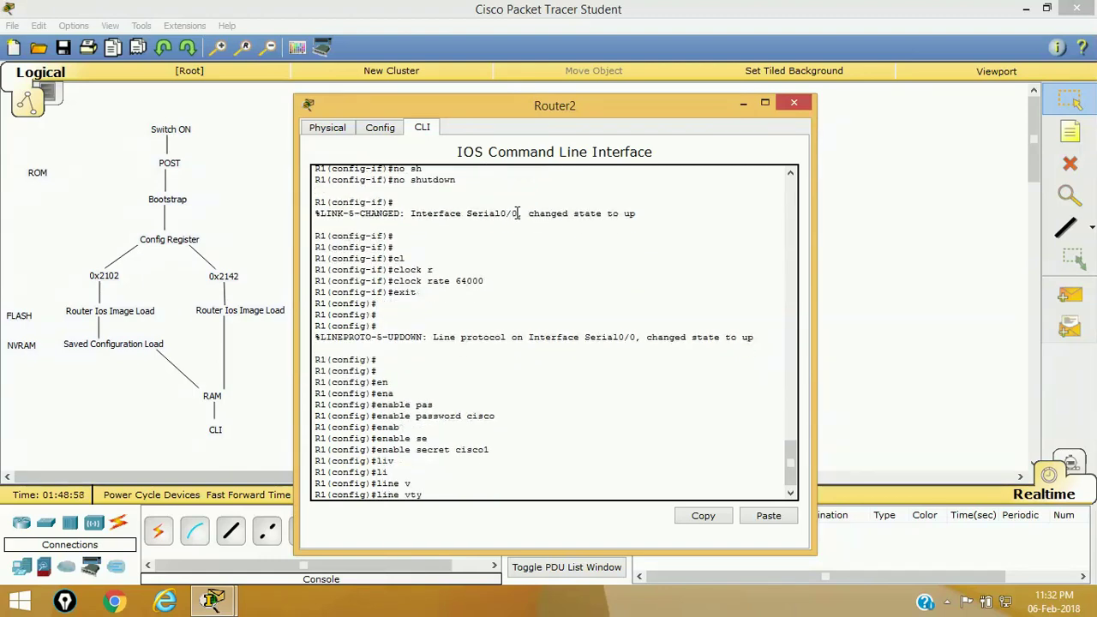
{"action": "type", "text": "pas"}
{"action": "key", "text": "Tab"}
{"action": "key", "text": "BackSpace"}
{"action": "key", "text": "BackSpace"}
{"action": "key", "text": "BackSpace"}
{"action": "type", "text": "0 4"}
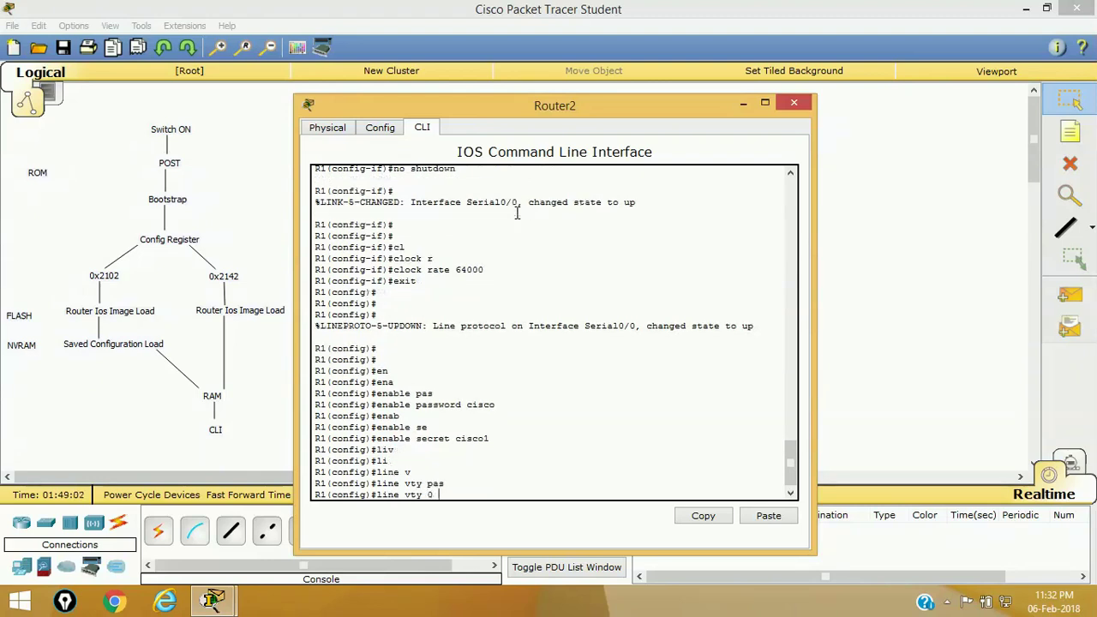
{"action": "key", "text": "Return"}
{"action": "type", "text": "pas"}
{"action": "key", "text": "Tab"}
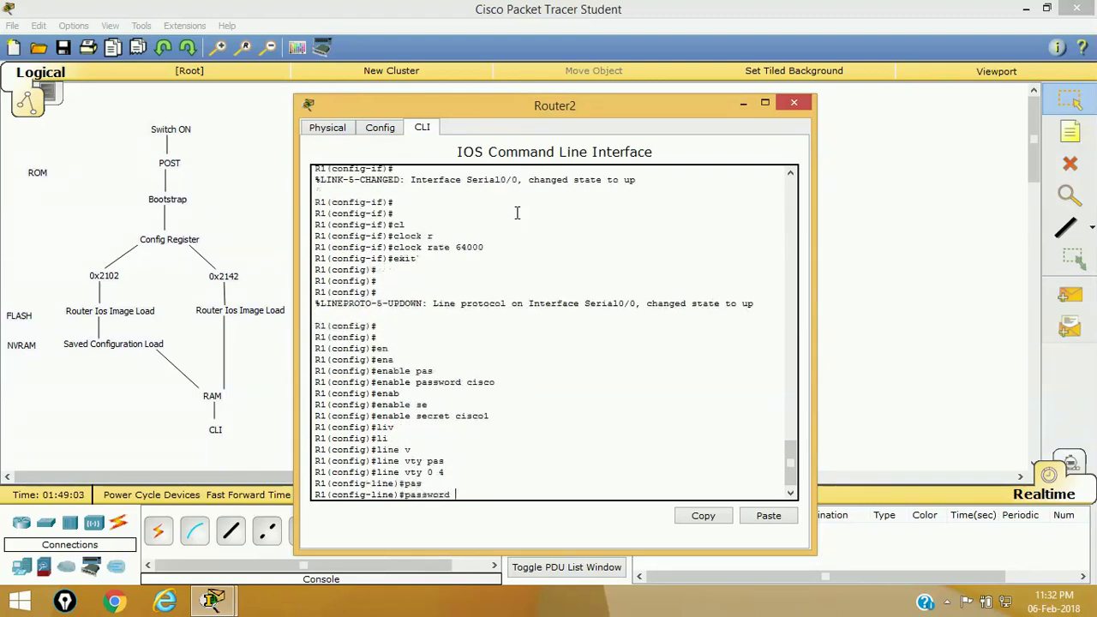
{"action": "type", "text": "cisco"}
{"action": "type", "text": "co2"}
{"action": "key", "text": "Return"}
- Exit line and global configuration back to privileged mode
{"action": "type", "text": "exit"}
{"action": "key", "text": "Return"}
{"action": "key", "text": "Return"}
{"action": "key", "text": "Return"}
{"action": "key", "text": "Return"}
{"action": "key", "text": "Return"}
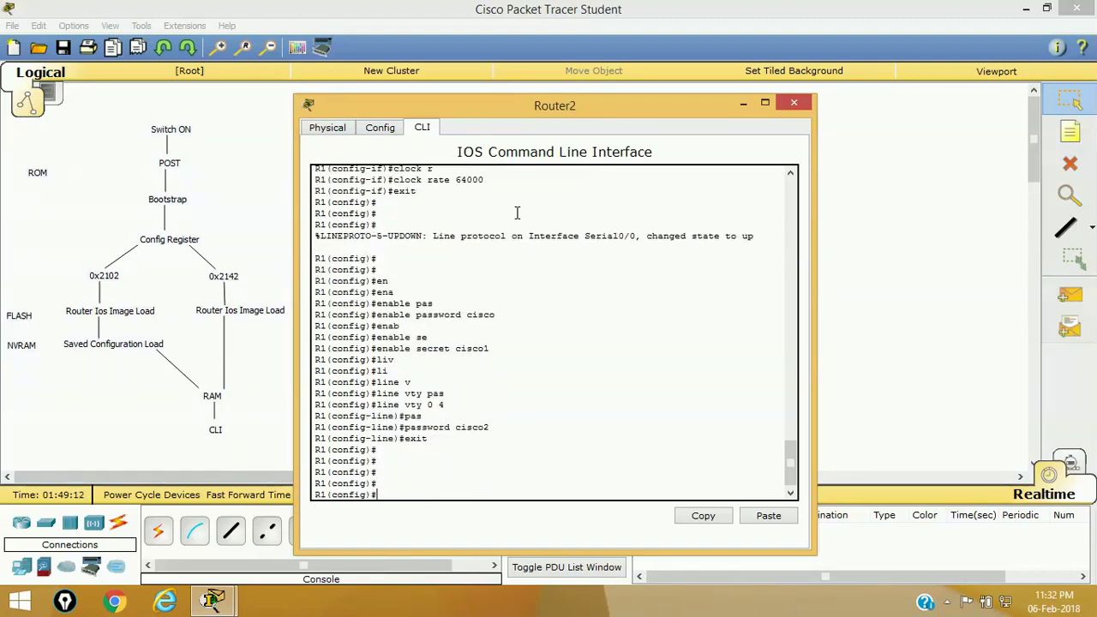
{"action": "type", "text": "exixt"}
{"action": "key", "text": "BackSpace"}
{"action": "type", "text": "t"}
{"action": "key", "text": "Return"}
{"action": "key", "text": "Return"}
{"action": "key", "text": "Return"}
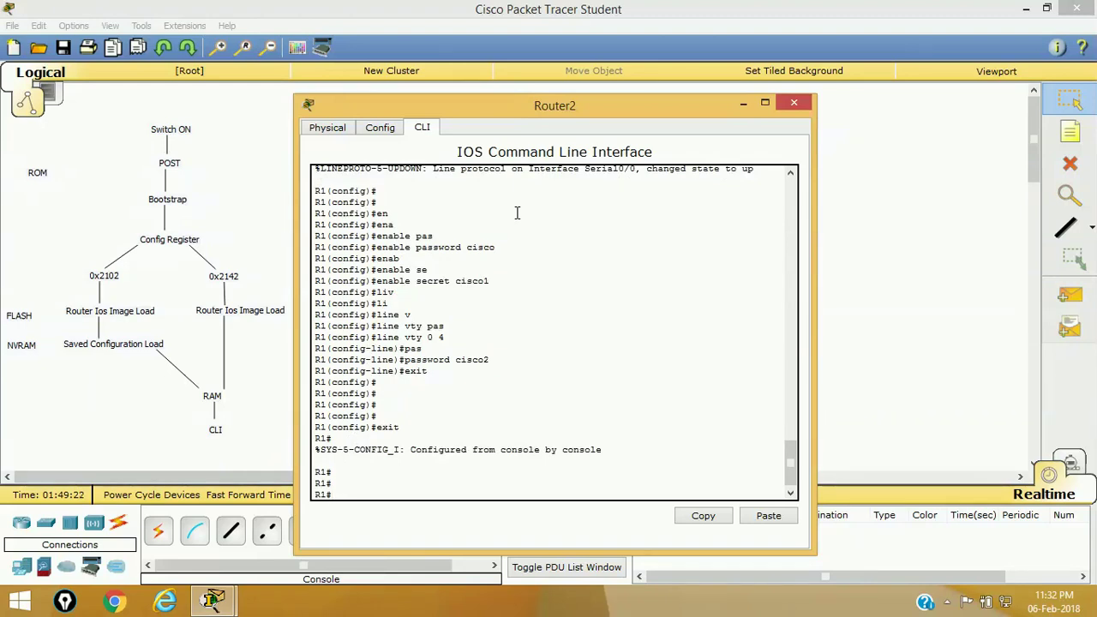
- Copy the running-config to startup-config, accepting the default filename
{"action": "type", "text": "cop"}
{"action": "key", "text": "Tab"}
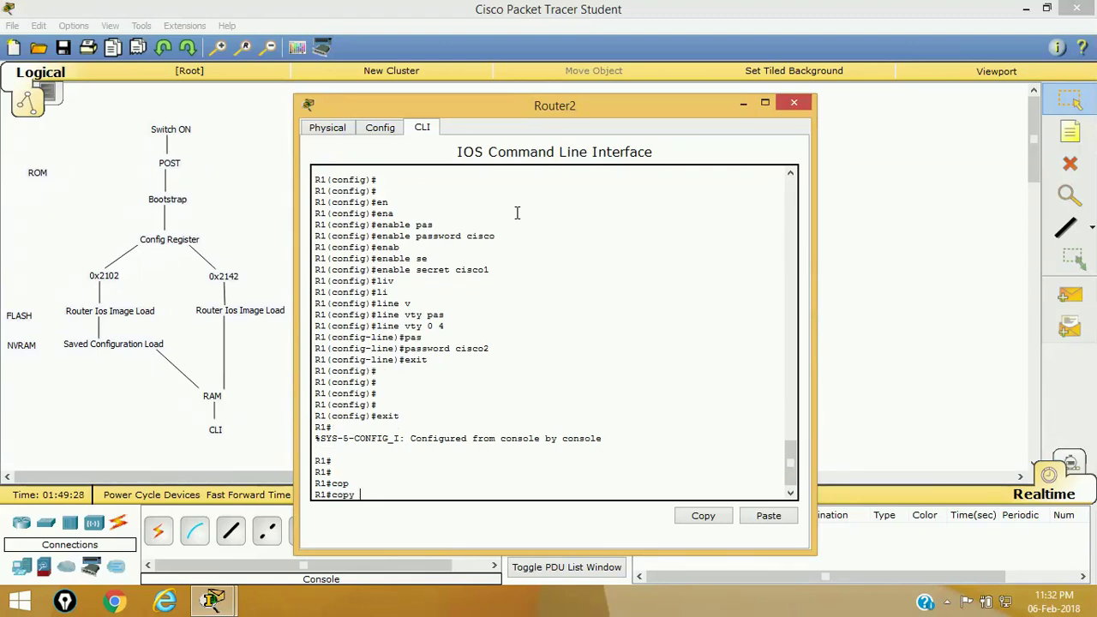
{"action": "type", "text": "ru"}
{"action": "key", "text": "Tab"}
{"action": "type", "text": "st"}
{"action": "key", "text": "Tab"}
{"action": "key", "text": "Return"}
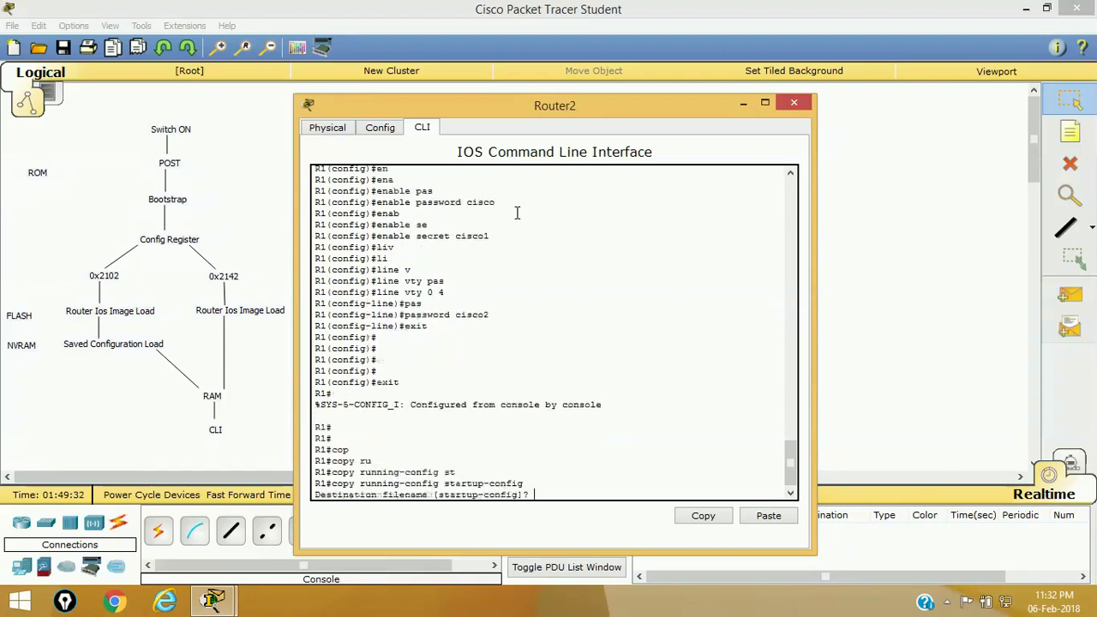
{"action": "key", "text": "Return"}
- Reload R1 and confirm the restart
{"action": "key", "text": "Return"}
{"action": "key", "text": "Return"}
{"action": "type", "text": "reload"}
{"action": "key", "text": "Tab"}
{"action": "key", "text": "Return"}
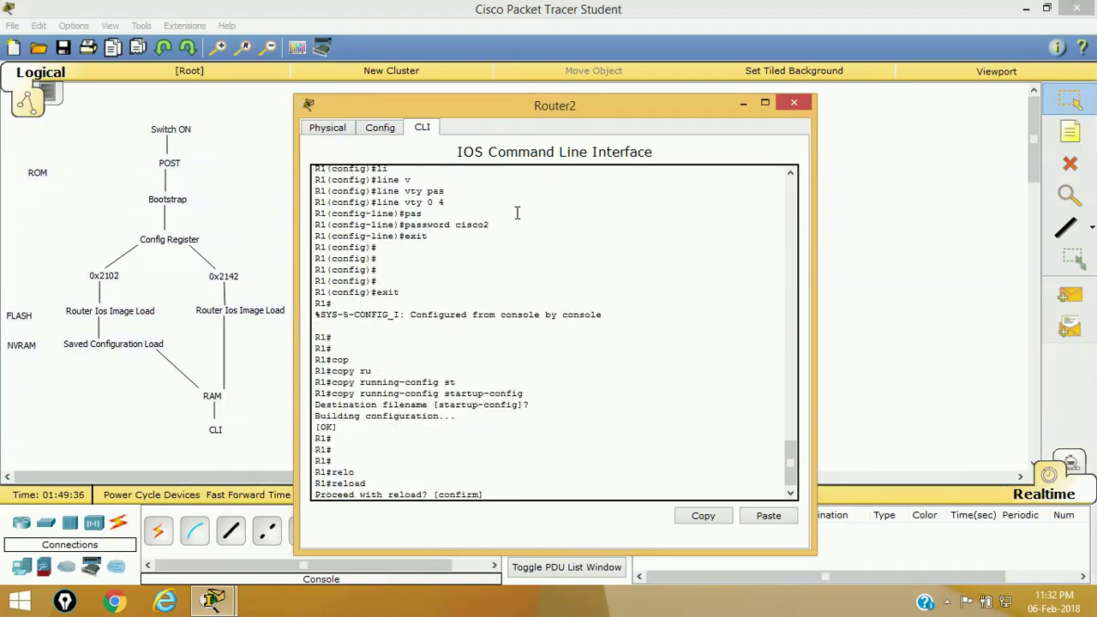
{"action": "key", "text": "Return"}
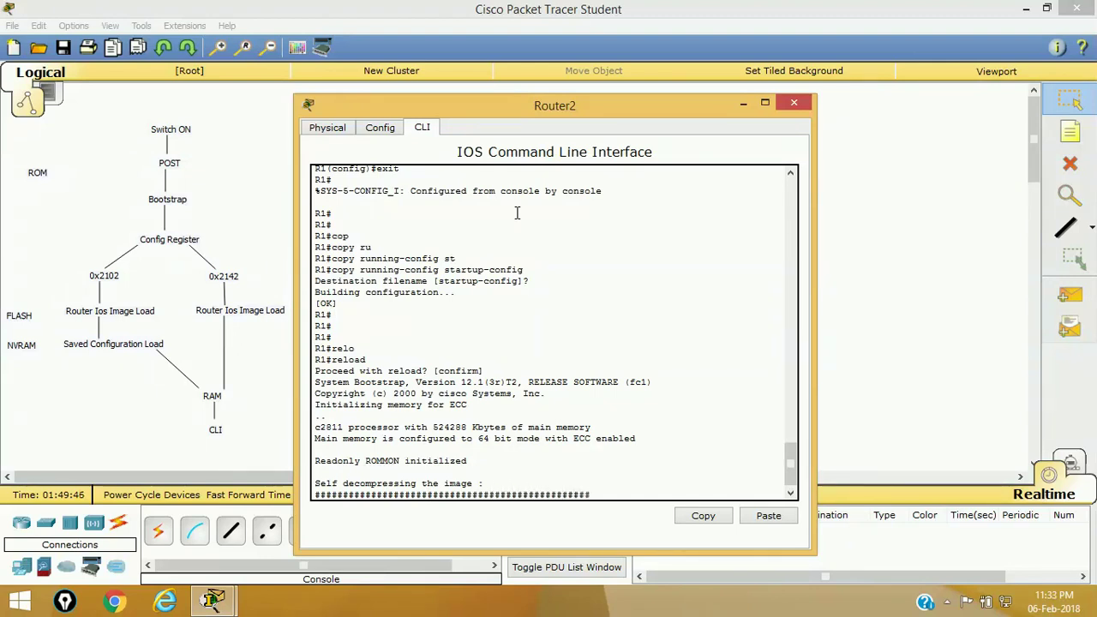
- After reboot, attempt enable at the R1> prompt and get rejected with % Bad secrets
{"action": "key", "text": "Return"}
{"action": "key", "text": "Return"}
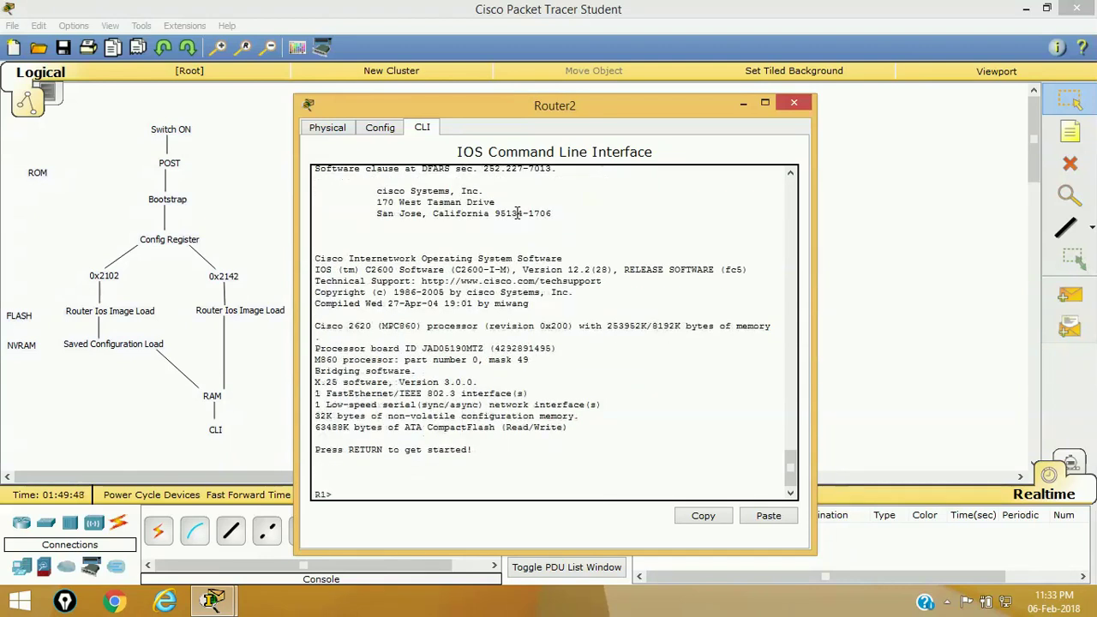
{"action": "type", "text": "edn"}
{"action": "key", "text": "Tab"}
{"action": "key", "text": "BackSpace"}
{"action": "key", "text": "BackSpace"}
{"action": "type", "text": "n"}
{"action": "key", "text": "Tab"}
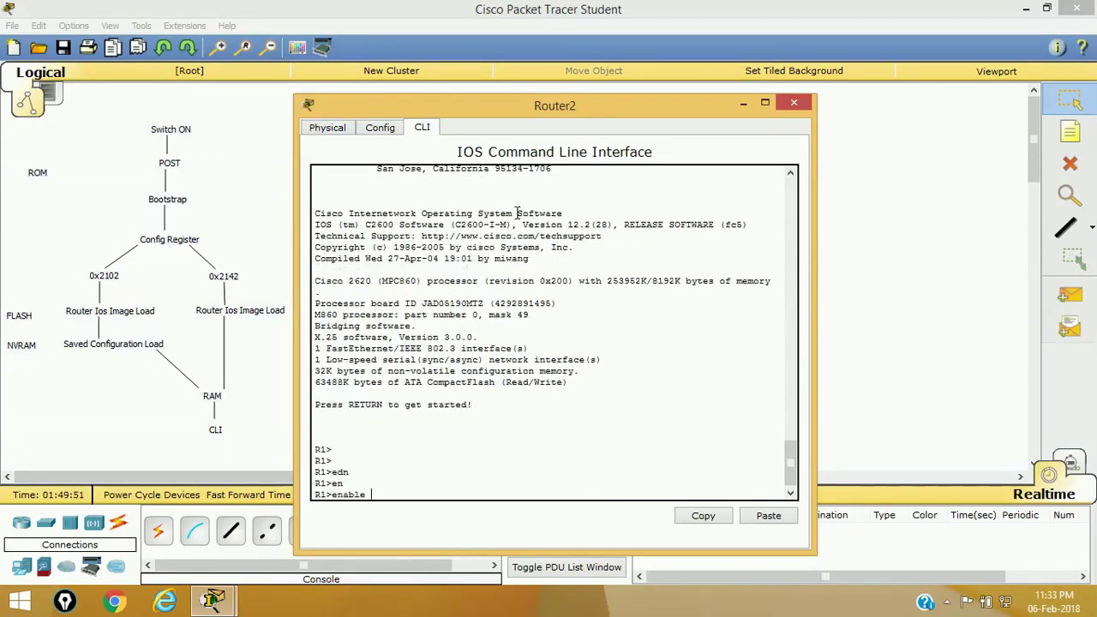
{"action": "key", "text": "Return"}
{"action": "key", "text": "Return"}
{"action": "key", "text": "Return"}
{"action": "key", "text": "Return"}
{"action": "key", "text": "Return"}
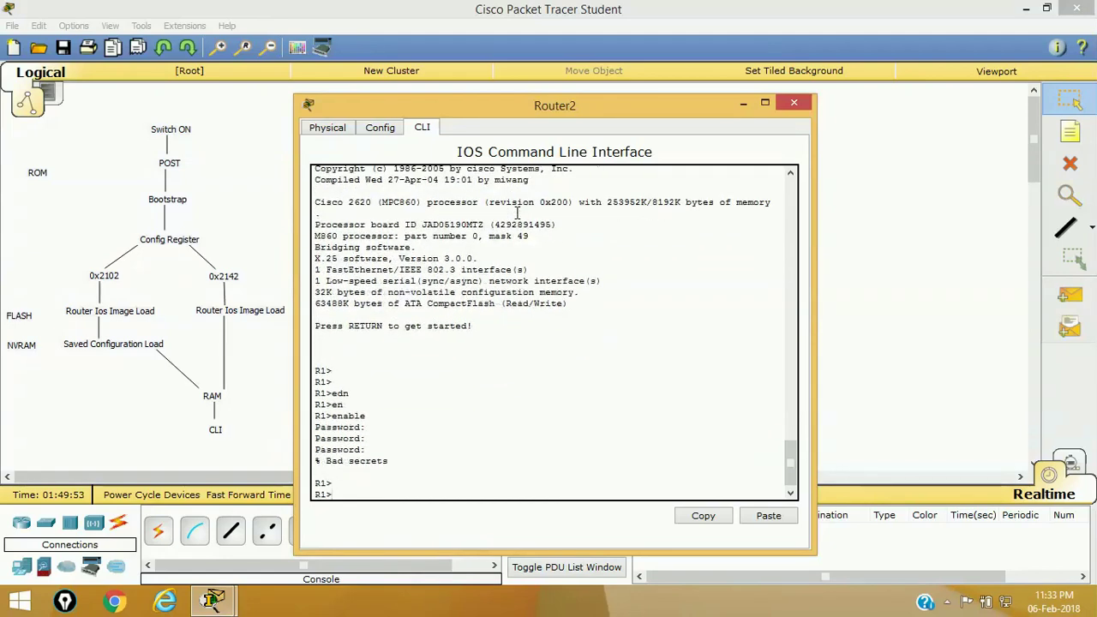
{"action": "key", "text": "Return"}
{"action": "key", "text": "Return"}
{"action": "key", "text": "Return"}
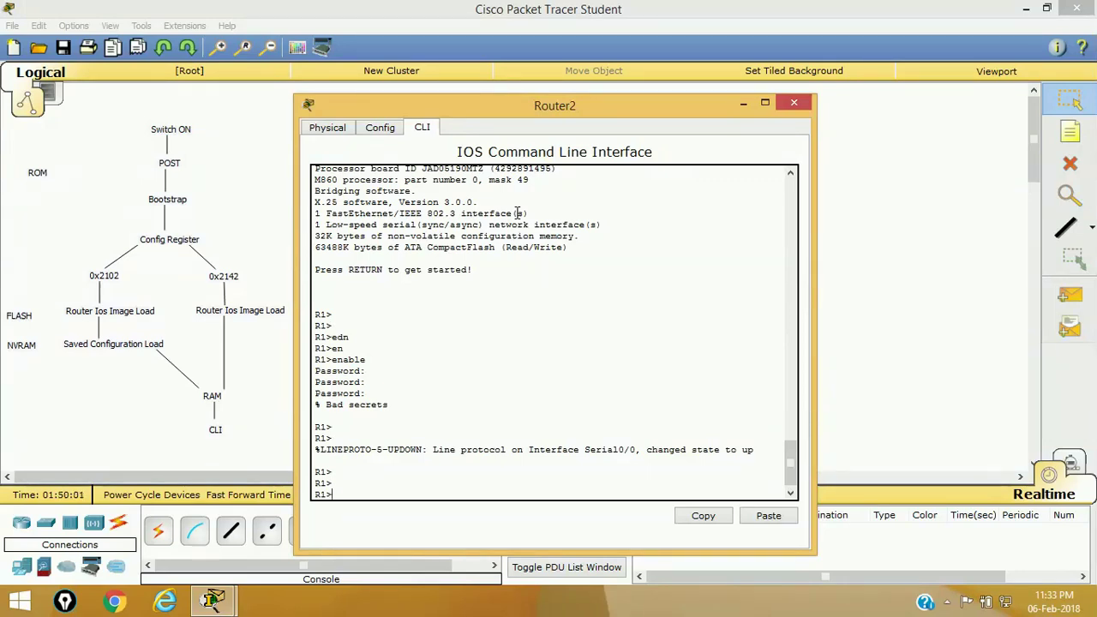
- Close the Router2 window and highlight the Config Register label in the boot diagram
{"action": "left_click", "coordinate": [794, 102]}
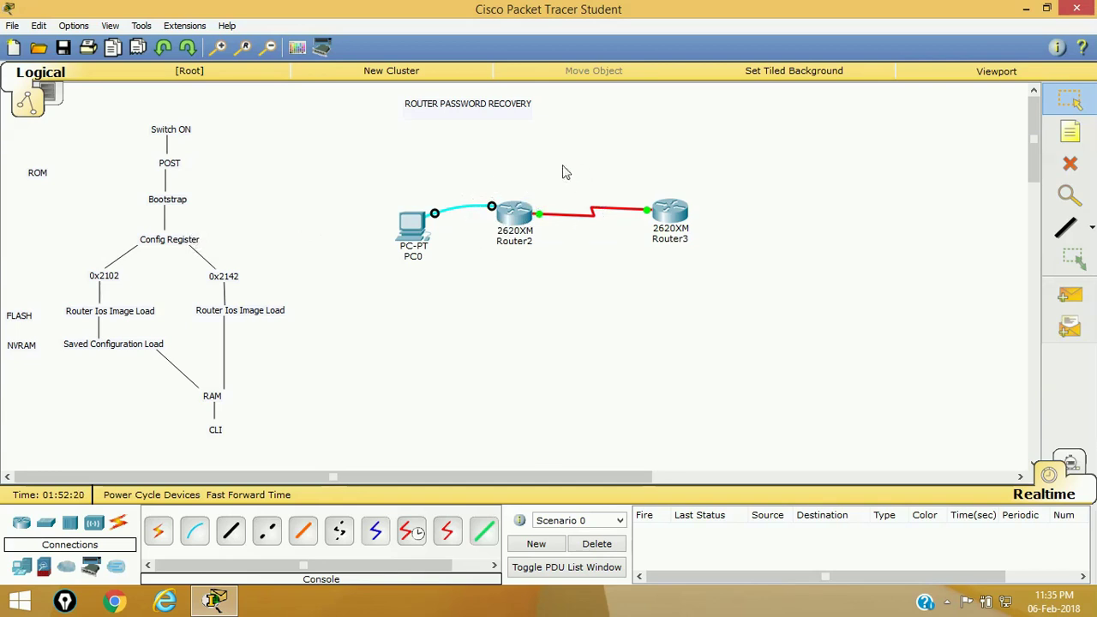
{"action": "left_click_drag", "start_coordinate": [166, 246], "coordinate": [176, 264]}
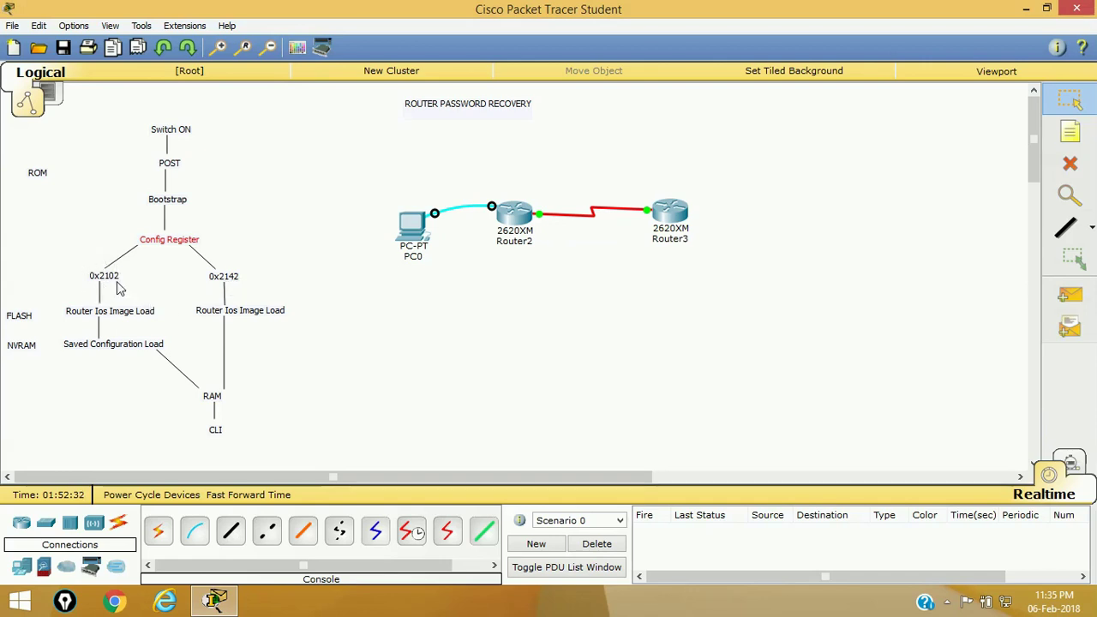
- Reopen Router2's device window and show its Physical Device View with the power switch
{"action": "left_click", "coordinate": [514, 214]}
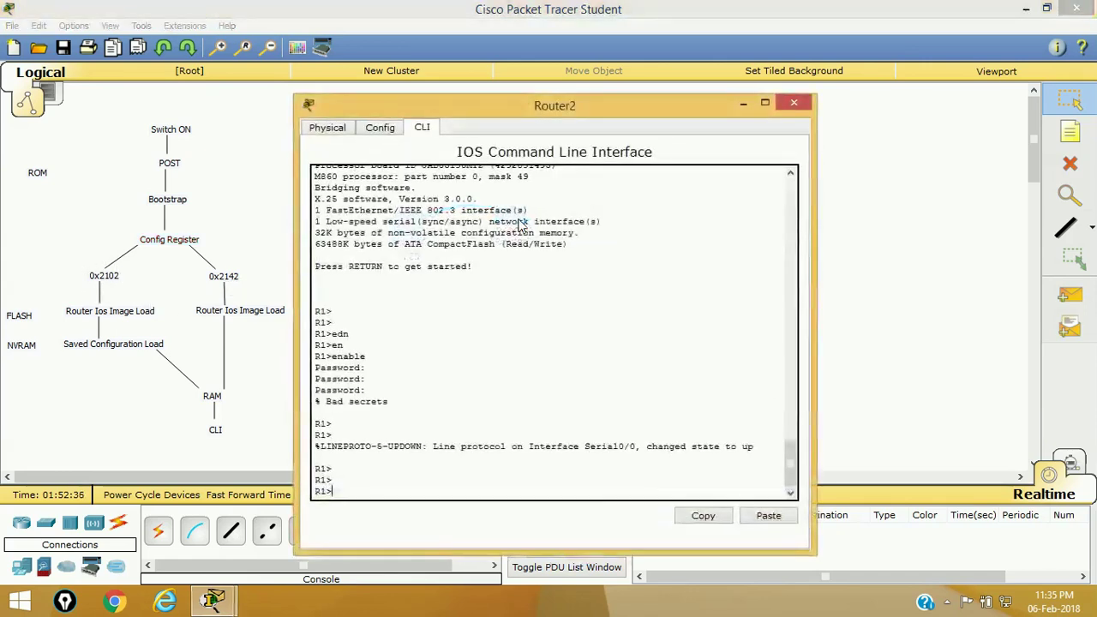
{"action": "left_click", "coordinate": [481, 341]}
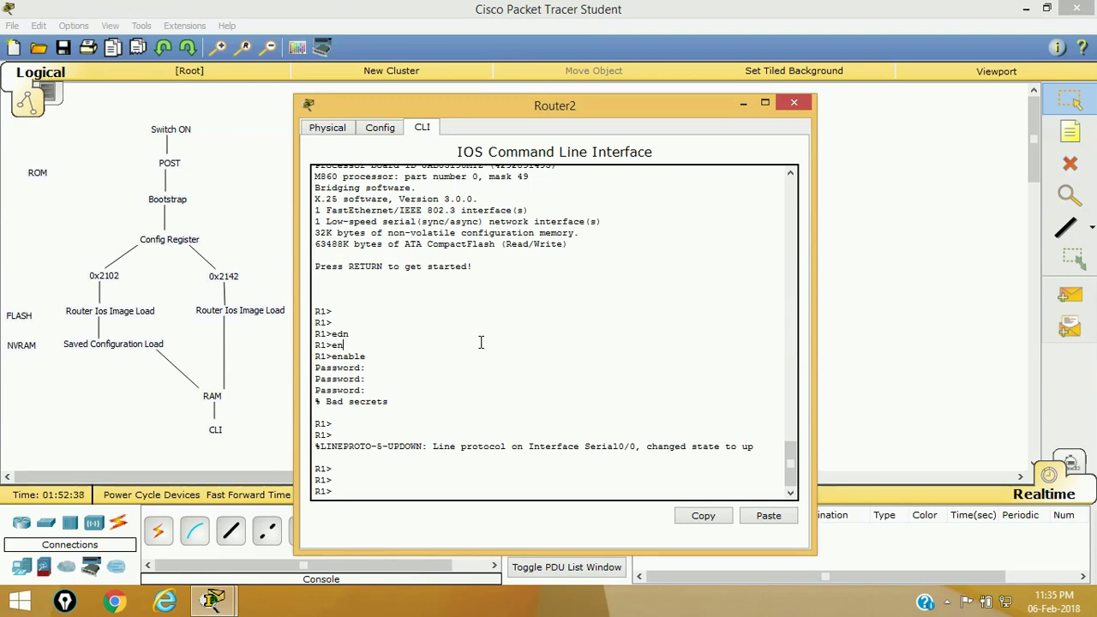
{"action": "left_click", "coordinate": [793, 102]}
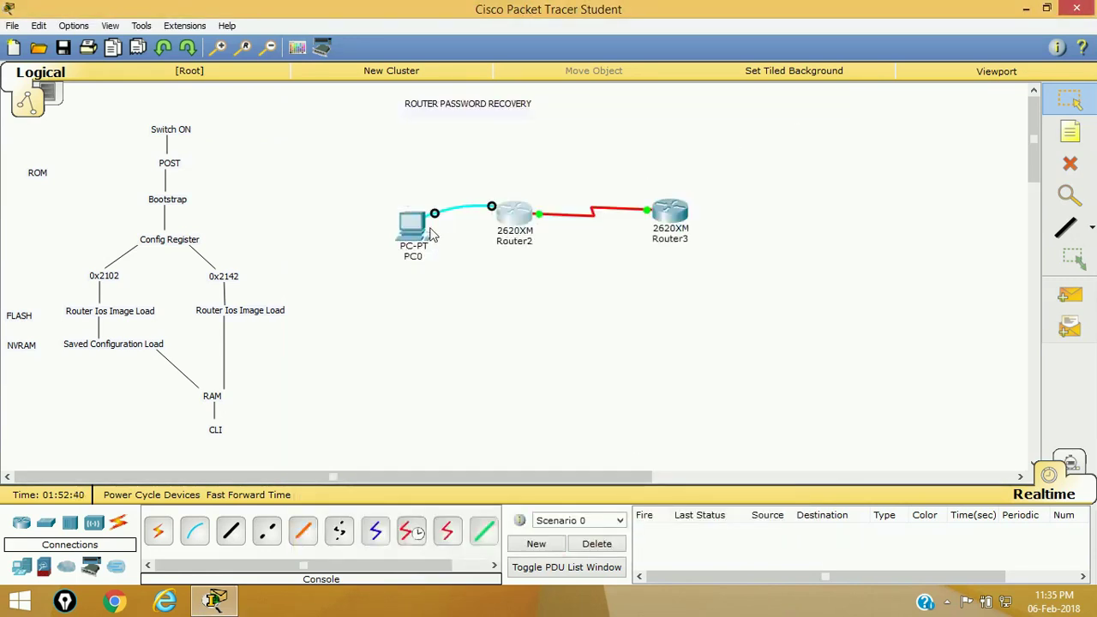
{"action": "left_click", "coordinate": [526, 211]}
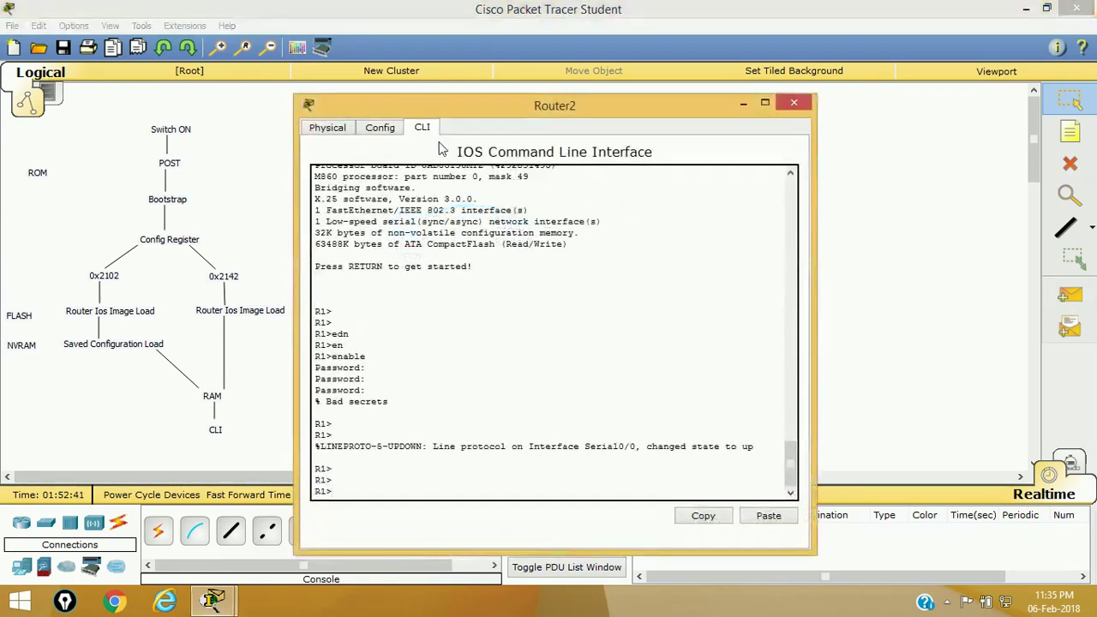
{"action": "left_click", "coordinate": [322, 130]}
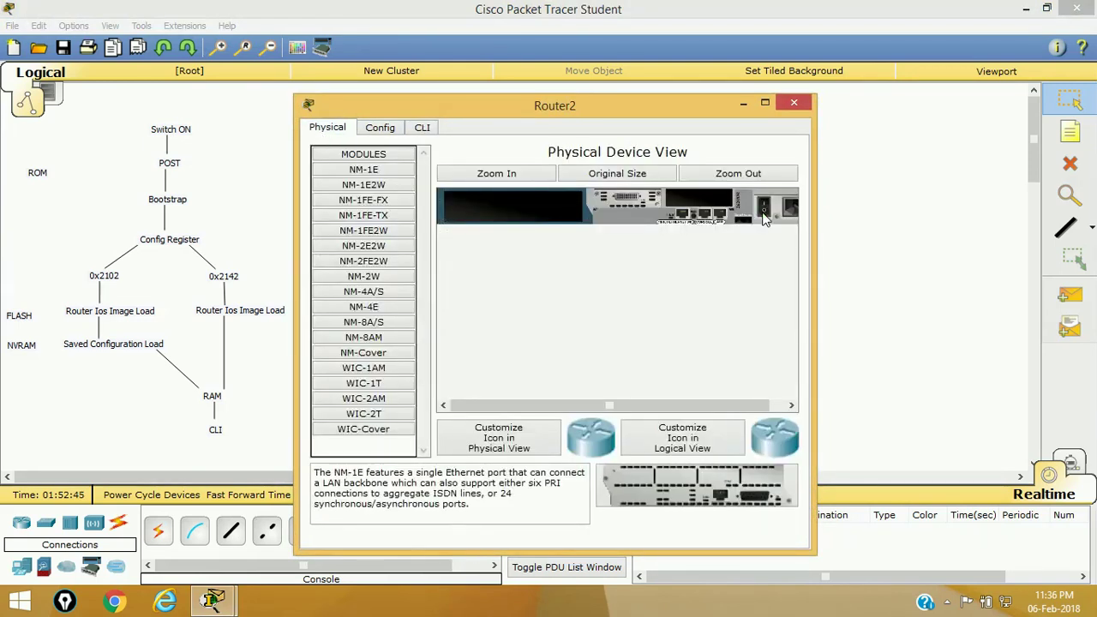
- Break Router2's boot from the CLI into ROMMON and highlight the Switch ON to Config Register diagram steps
{"action": "left_click", "coordinate": [423, 128]}
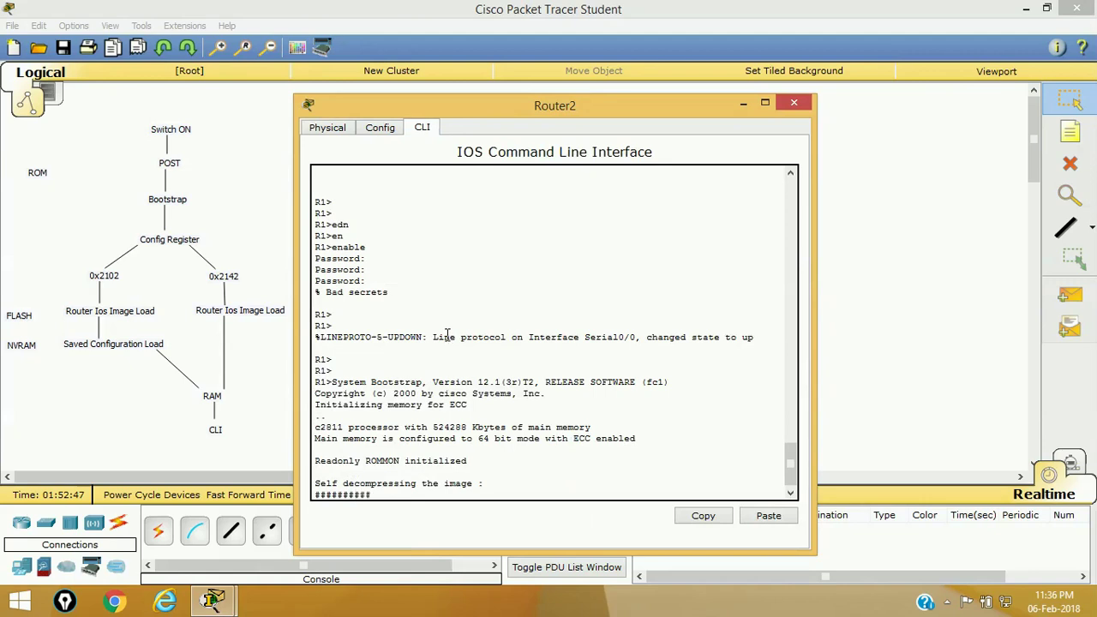
{"action": "key", "text": "ctrl+c"}
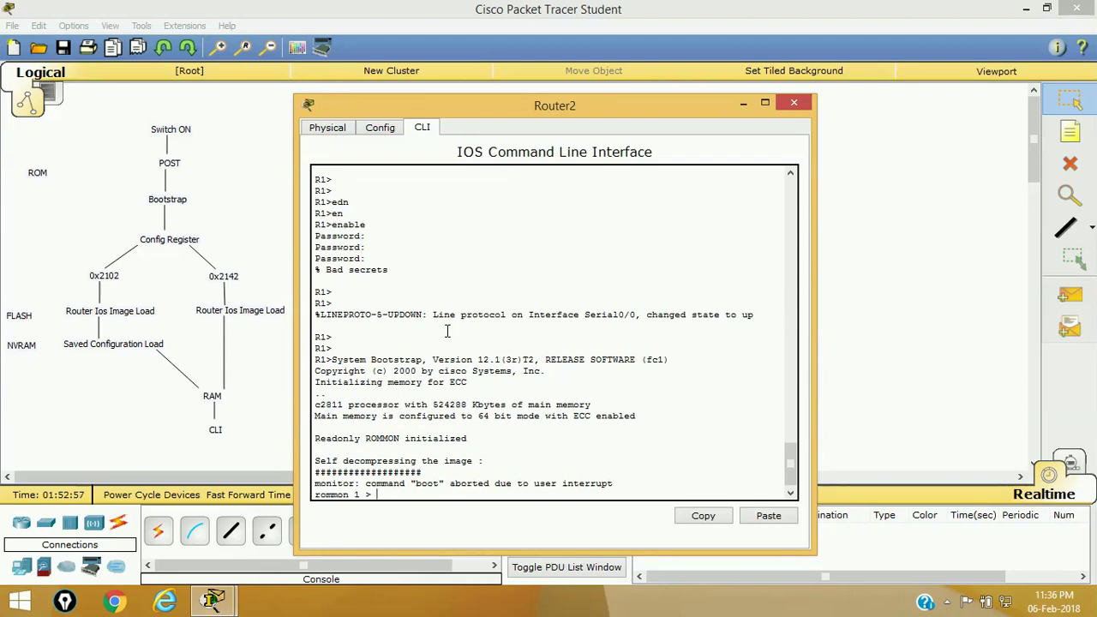
{"action": "left_click_drag", "start_coordinate": [84, 109], "coordinate": [248, 250]}
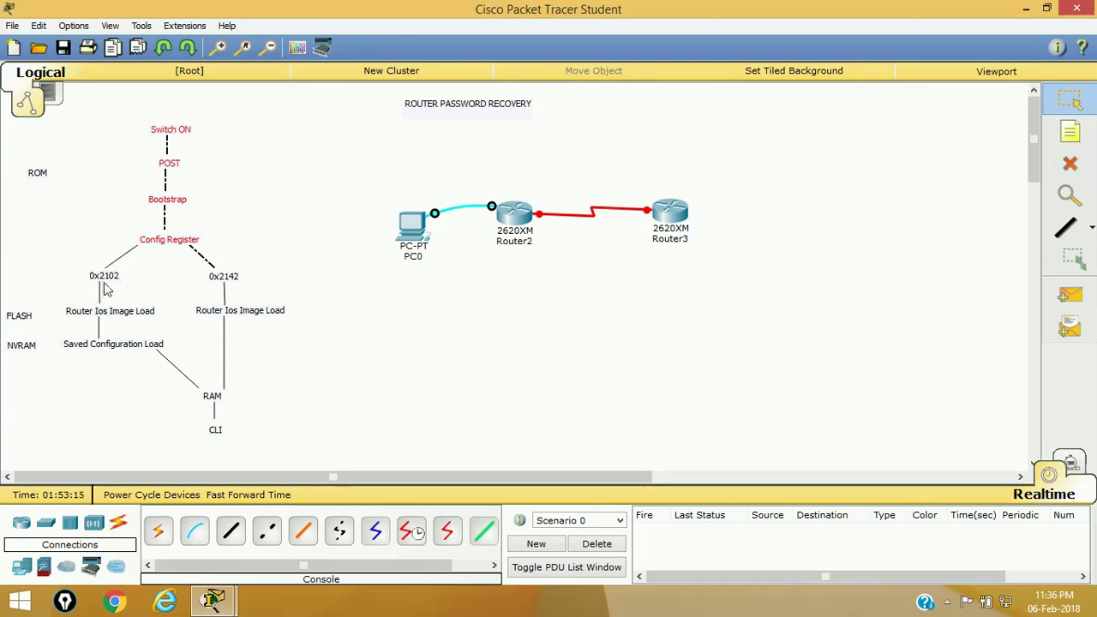
- Highlight the 0x2142 diagram branch, then bring Router2's console back at the rommon 1 prompt
{"action": "left_click", "coordinate": [235, 248]}
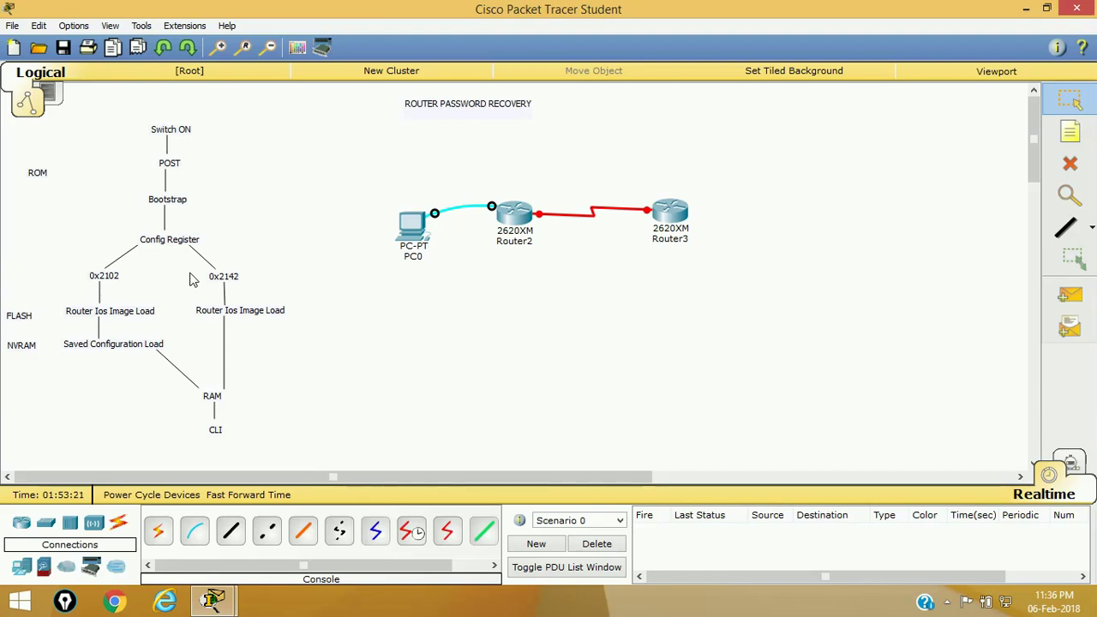
{"action": "left_click_drag", "start_coordinate": [193, 266], "coordinate": [274, 296]}
{"action": "left_click", "coordinate": [173, 330]}
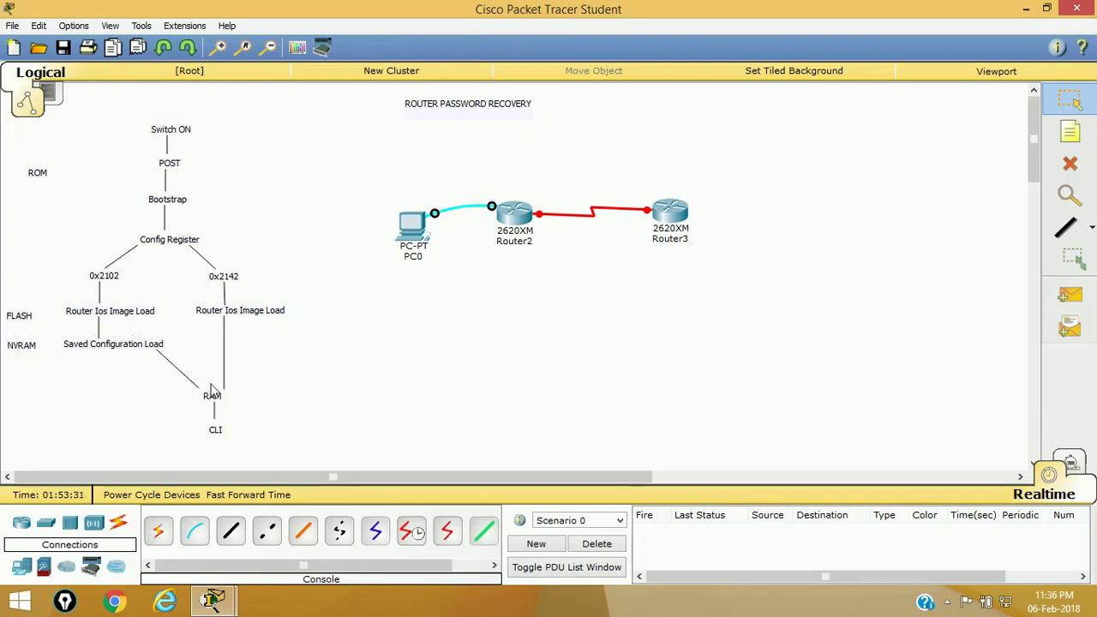
{"action": "left_click", "coordinate": [519, 216]}
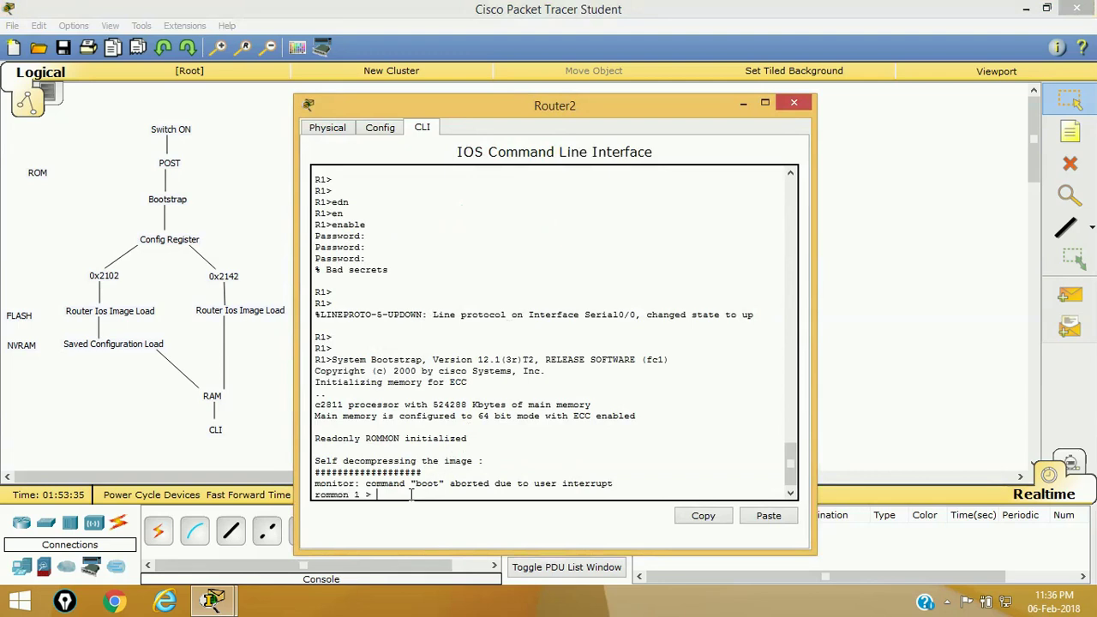
- At rommon, set confreg 0x2142 and reset the router
{"action": "type", "text": "confreg"}
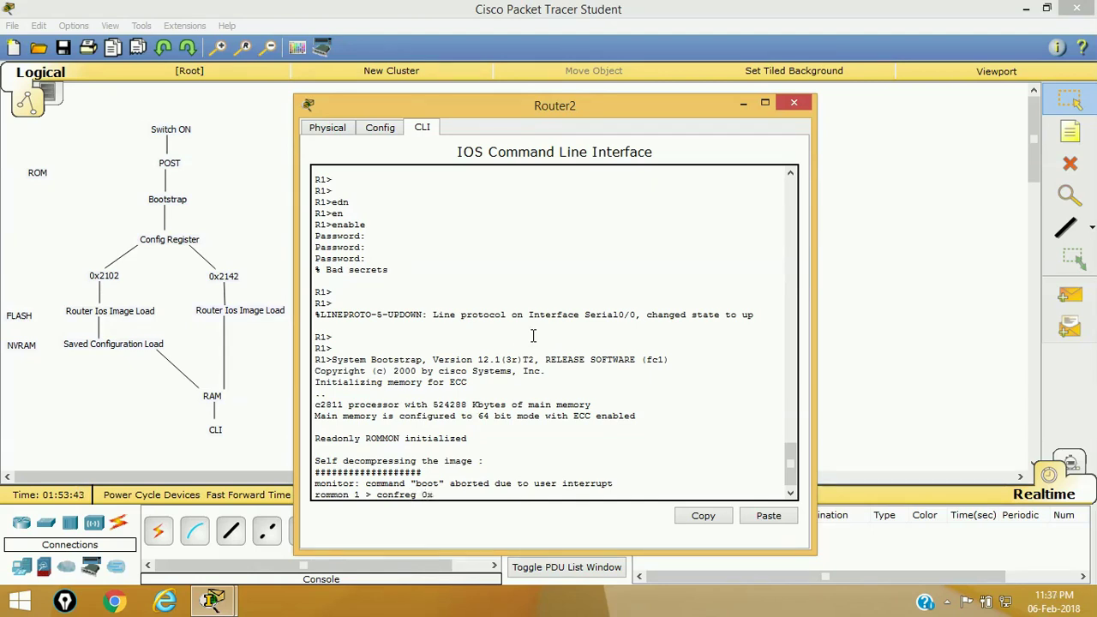
{"action": "type", "text": "0x2142"}
{"action": "key", "text": "Return"}
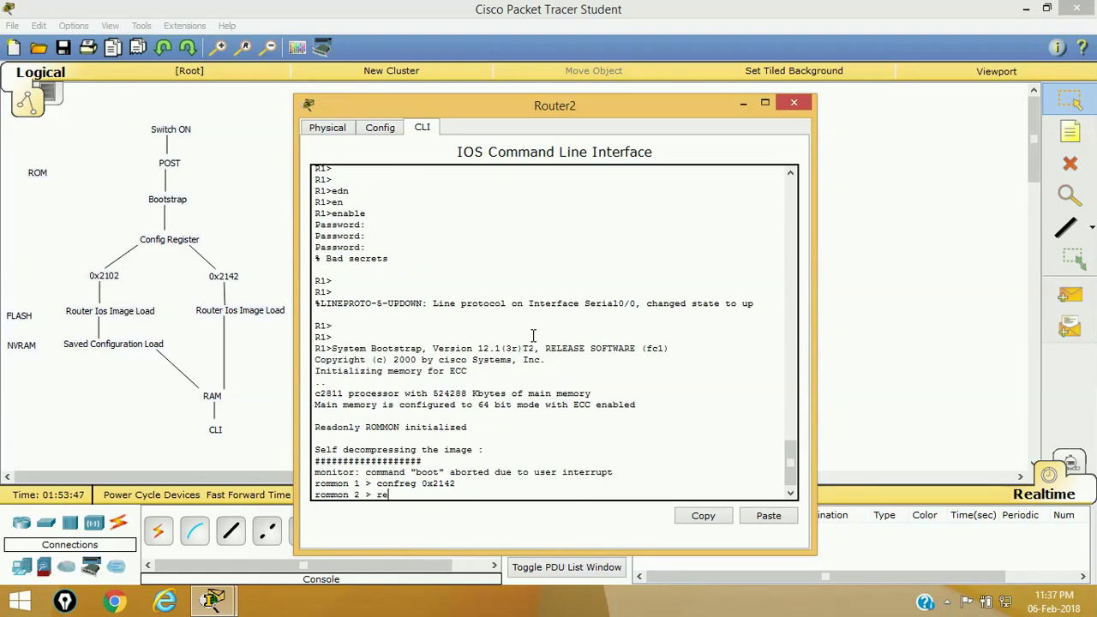
{"action": "type", "text": "t"}
{"action": "key", "text": "Return"}
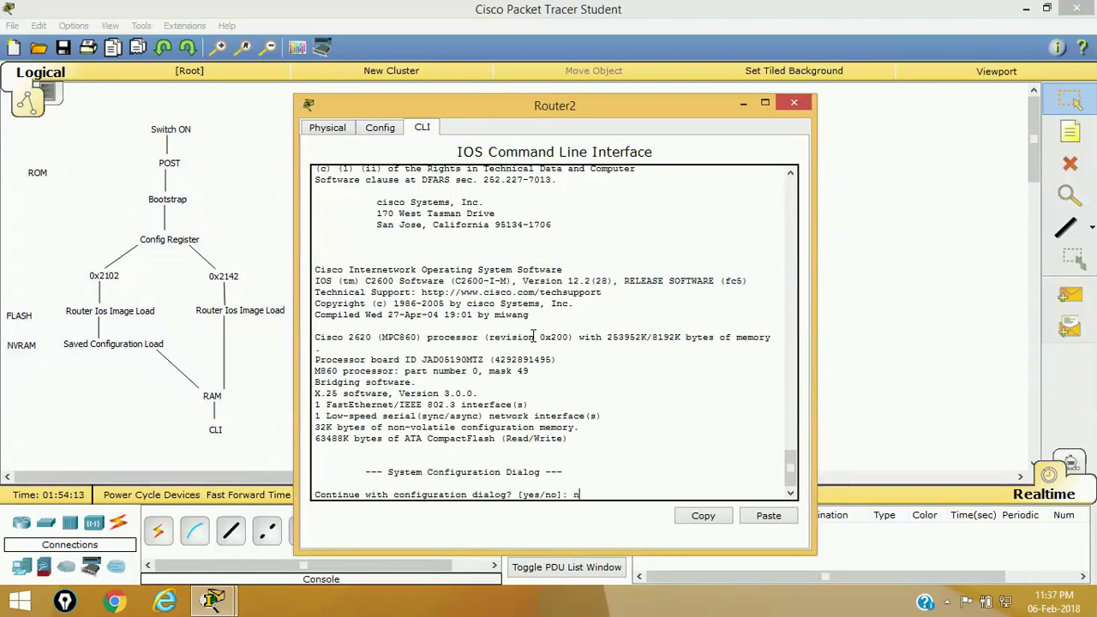
- Decline the setup dialog, enter privileged mode and page through the empty running-config
{"action": "key", "text": "Return"}
{"action": "key", "text": "Return"}
{"action": "key", "text": "Return"}
{"action": "key", "text": "Return"}
{"action": "type", "text": "en"}
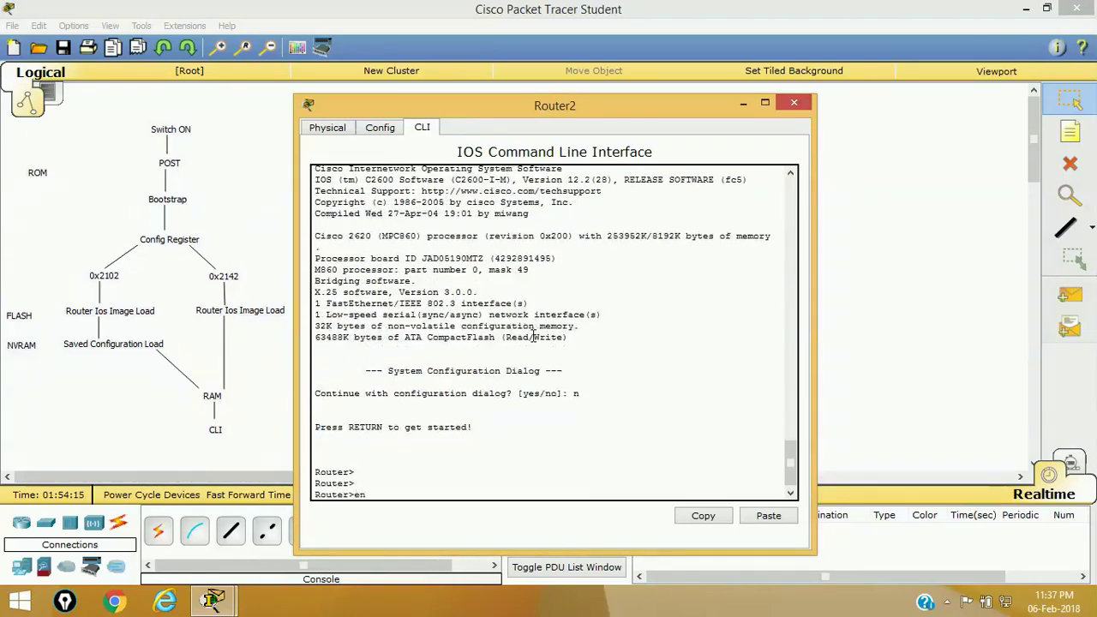
{"action": "key", "text": "Tab"}
{"action": "key", "text": "Return"}
{"action": "type", "text": "sh"}
{"action": "key", "text": "Tab"}
{"action": "type", "text": "s"}
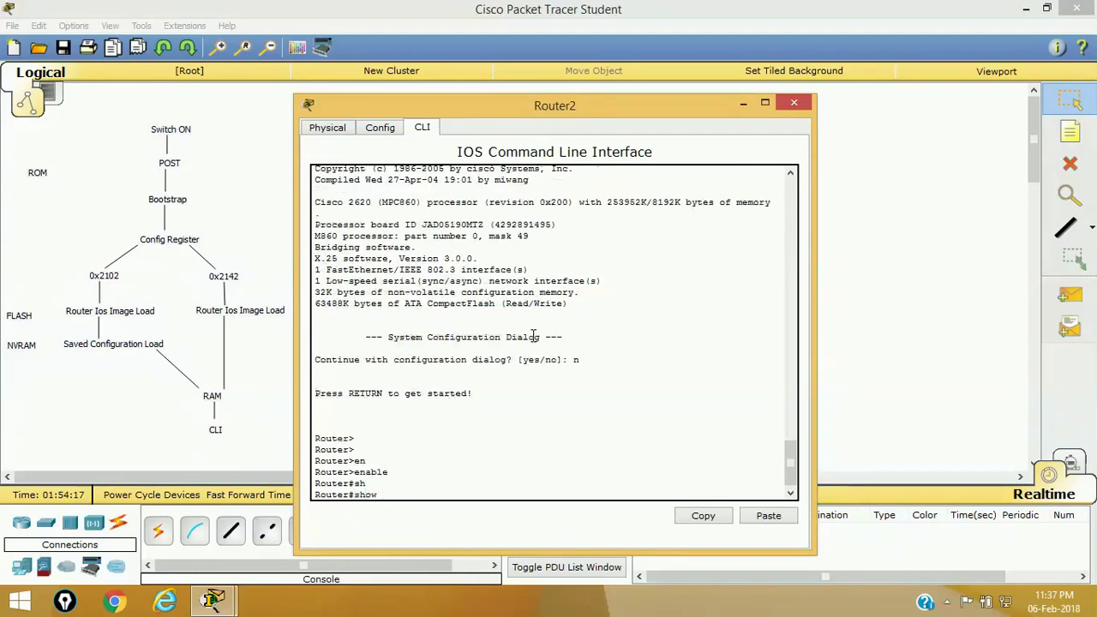
{"action": "type", "text": "u"}
{"action": "key", "text": "Tab"}
{"action": "key", "text": "Return"}
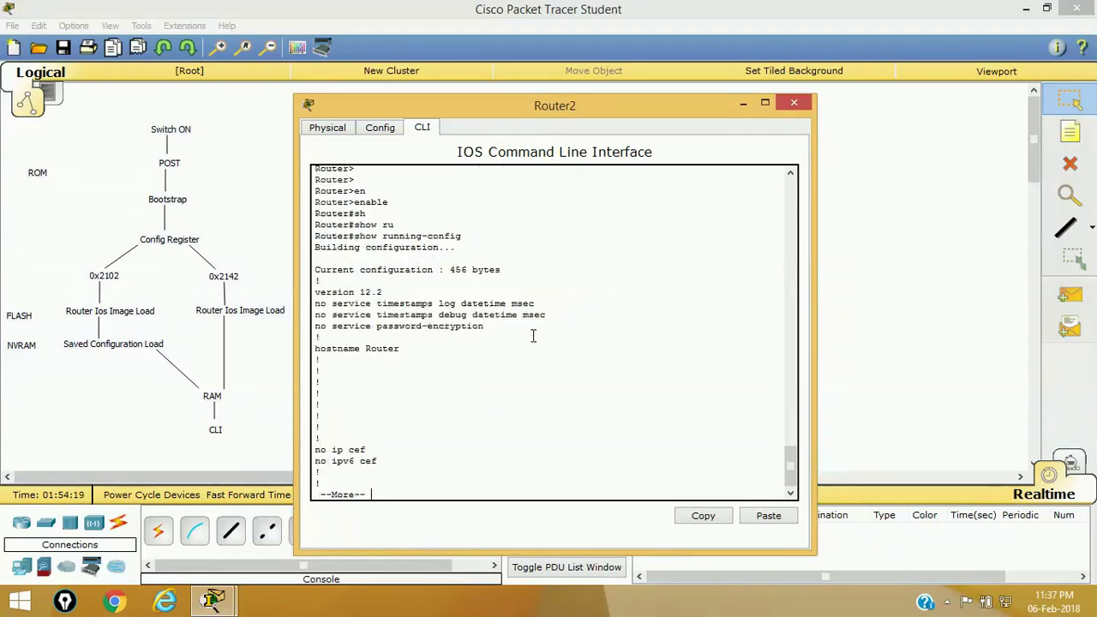
{"action": "key", "text": "space"}
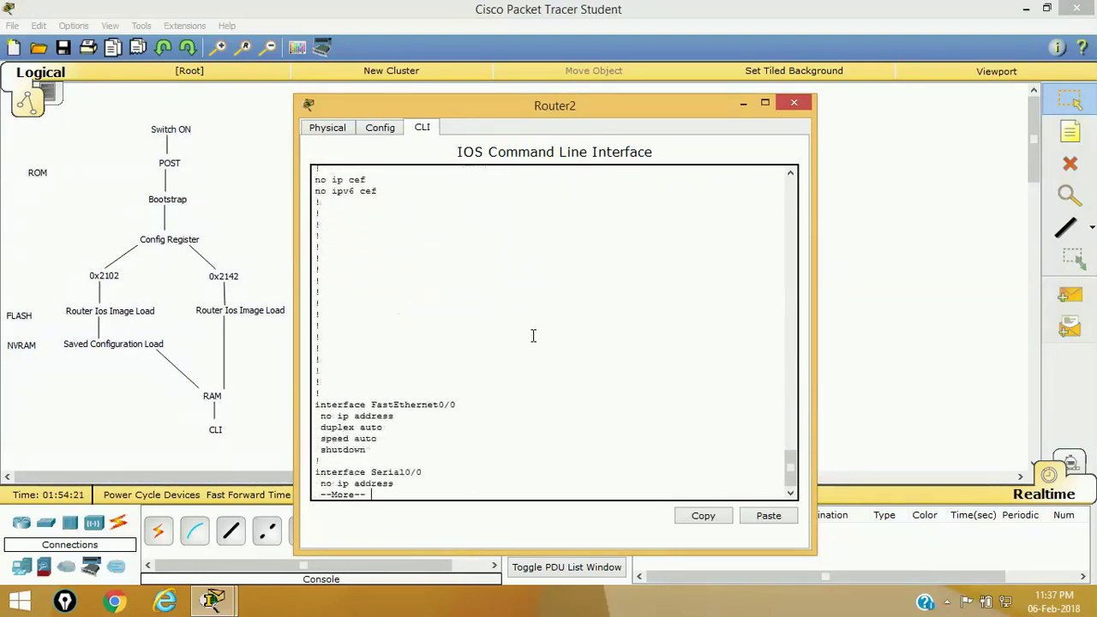
{"action": "key", "text": "space"}
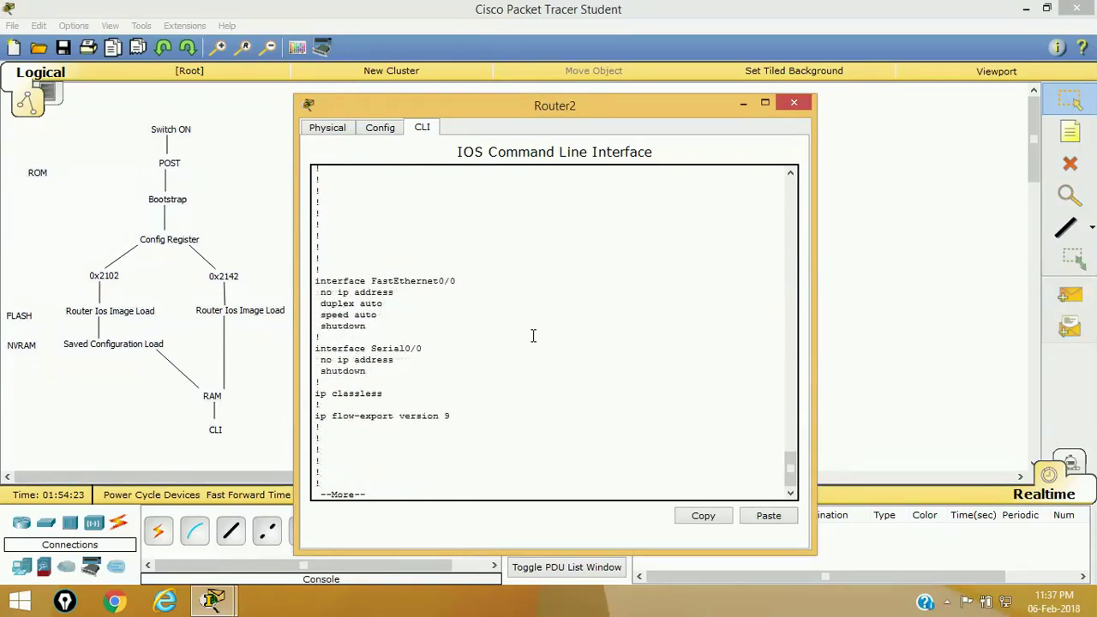
{"action": "key", "text": "space"}
{"action": "key", "text": "Return"}
{"action": "key", "text": "Return"}
{"action": "key", "text": "Return"}
{"action": "key", "text": "Return"}
{"action": "key", "text": "Return"}
{"action": "key", "text": "Return"}
{"action": "key", "text": "Return"}
{"action": "key", "text": "Return"}
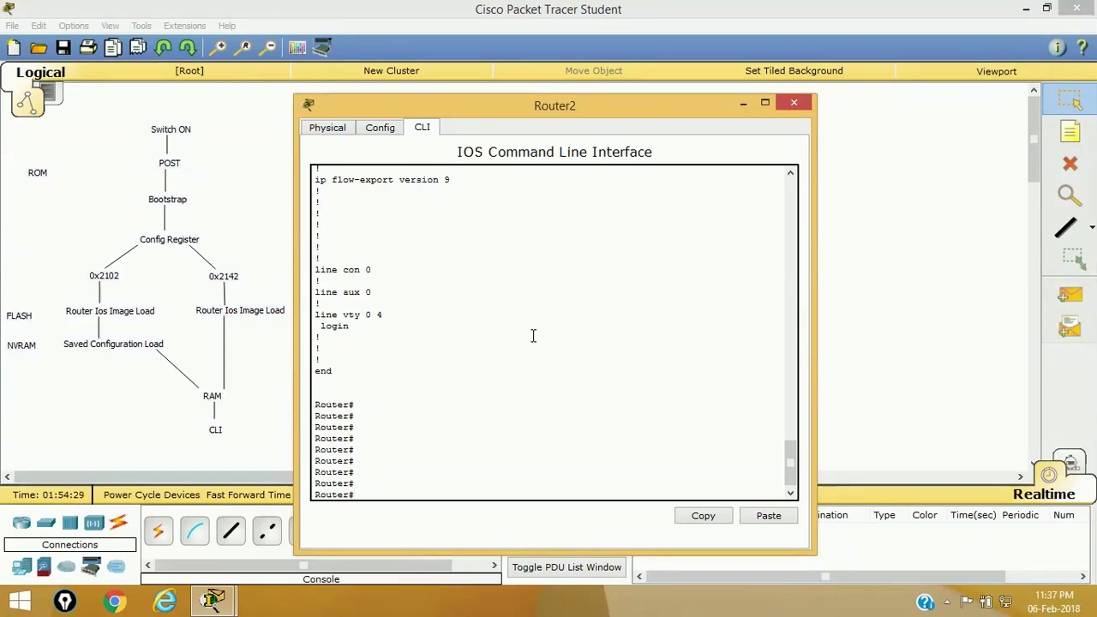
- Display the saved startup-config showing hostname R1 and the old passwords
{"action": "type", "text": "sh"}
{"action": "key", "text": "Tab"}
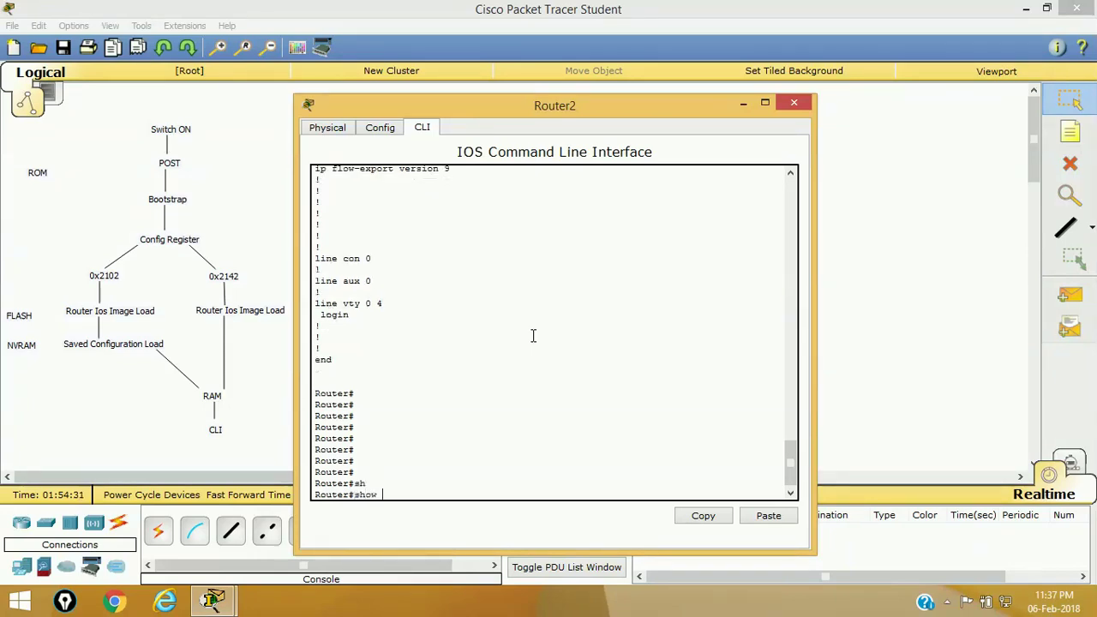
{"action": "type", "text": "st"}
{"action": "key", "text": "Tab"}
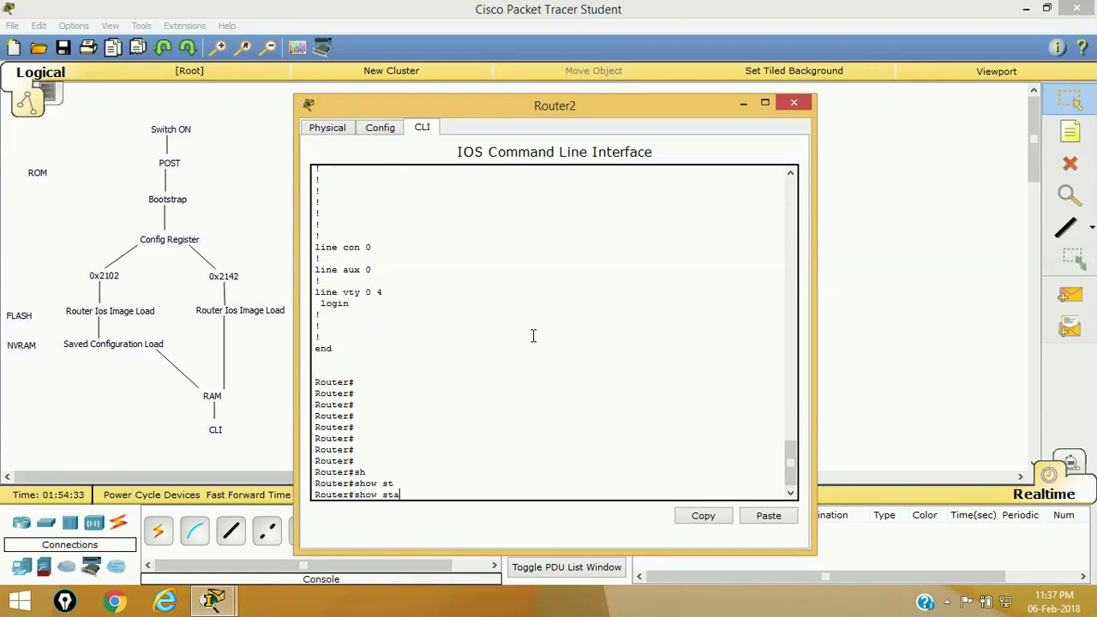
{"action": "type", "text": "a"}
{"action": "key", "text": "Tab"}
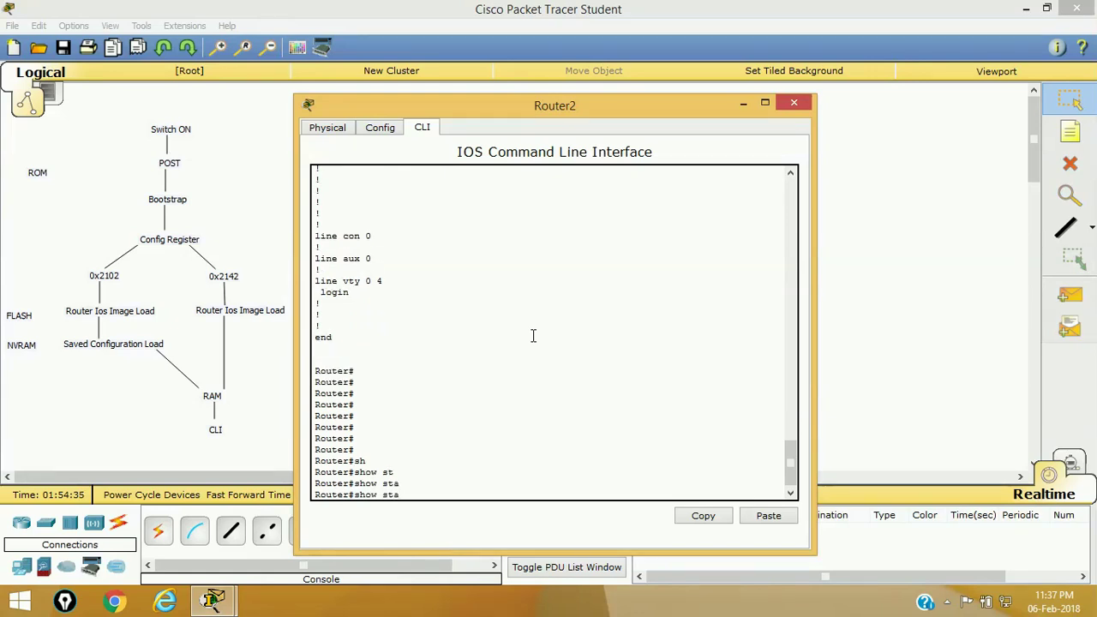
{"action": "type", "text": "r"}
{"action": "key", "text": "Tab"}
{"action": "key", "text": "Return"}
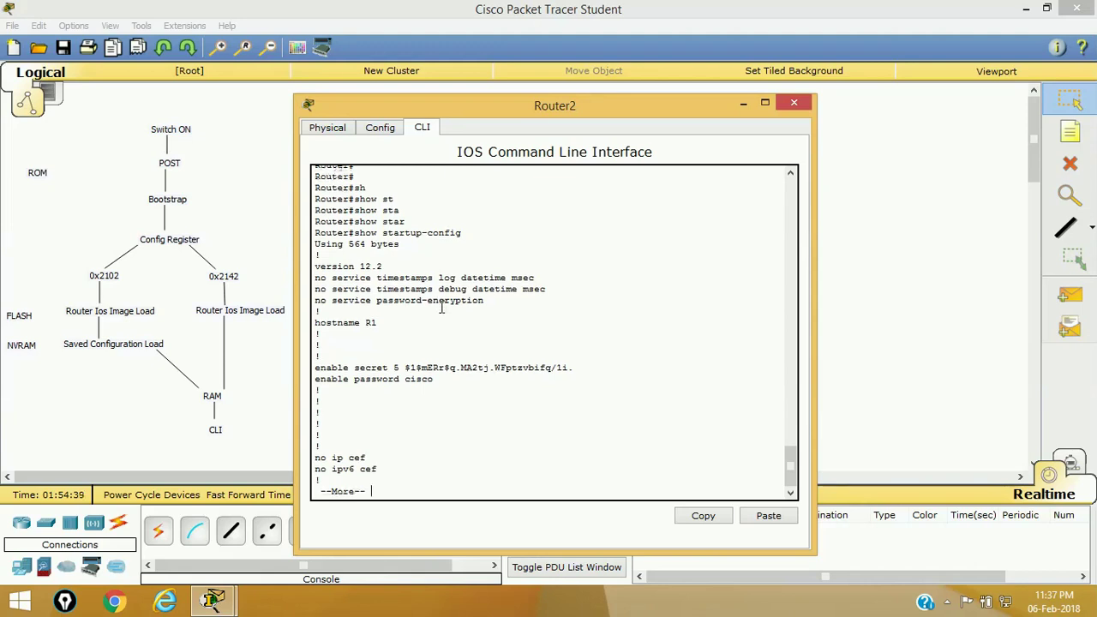
- Page Router2's startup-config to its end, past the encrypted enable secret and the vty 0 4 password
{"action": "left_click_drag", "start_coordinate": [350, 366], "coordinate": [583, 366]}
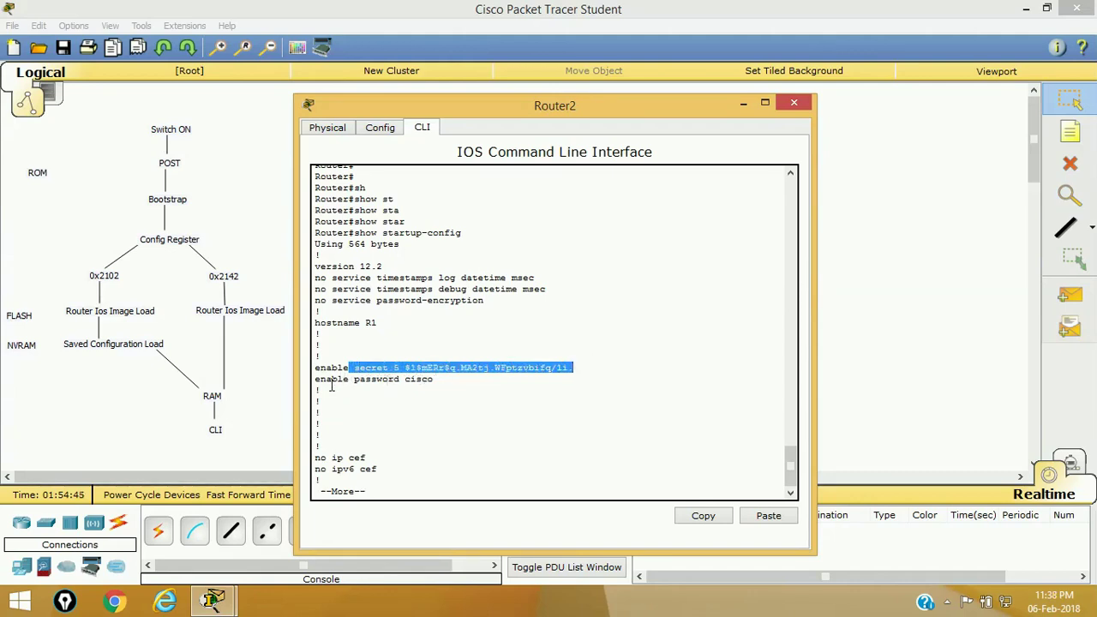
{"action": "key", "text": "Return"}
{"action": "key", "text": "Return"}
{"action": "key", "text": "Return"}
{"action": "key", "text": "Return"}
{"action": "key", "text": "Return"}
{"action": "key", "text": "Return"}
{"action": "key", "text": "Return"}
{"action": "key", "text": "Return"}
{"action": "key", "text": "Return"}
{"action": "key", "text": "Return"}
{"action": "key", "text": "Return"}
{"action": "key", "text": "Return"}
{"action": "key", "text": "Return"}
{"action": "key", "text": "Return"}
{"action": "key", "text": "Return"}
{"action": "key", "text": "Return"}
{"action": "key", "text": "Return"}
{"action": "key", "text": "Return"}
{"action": "key", "text": "Return"}
{"action": "key", "text": "Return"}
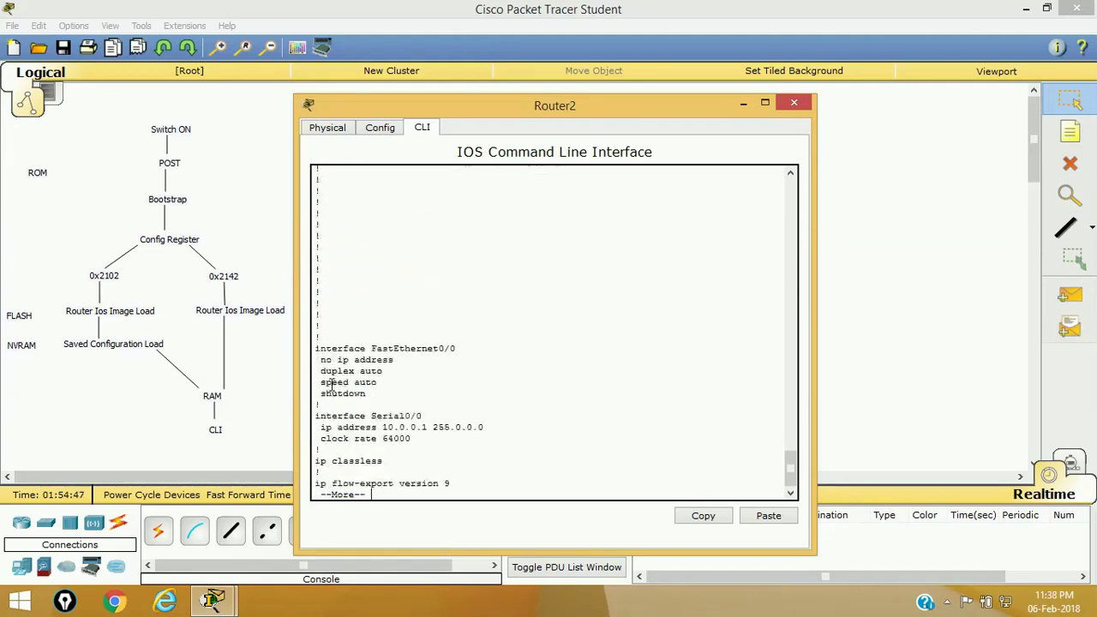
{"action": "key", "text": "Return"}
{"action": "key", "text": "Return"}
{"action": "key", "text": "Return"}
{"action": "key", "text": "Return"}
{"action": "key", "text": "Return"}
{"action": "key", "text": "Return"}
{"action": "key", "text": "Return"}
{"action": "key", "text": "Return"}
{"action": "key", "text": "Return"}
{"action": "key", "text": "Return"}
{"action": "key", "text": "Return"}
{"action": "key", "text": "Return"}
{"action": "key", "text": "Return"}
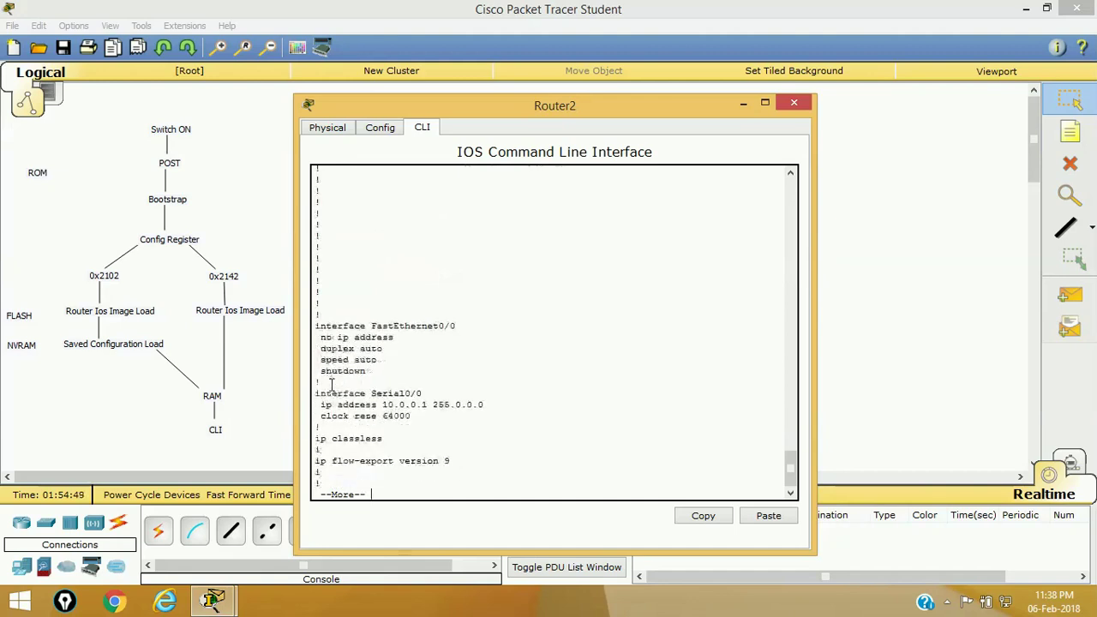
{"action": "key", "text": "Return"}
{"action": "key", "text": "Return"}
{"action": "key", "text": "Return"}
{"action": "key", "text": "Return"}
{"action": "key", "text": "Return"}
{"action": "key", "text": "Return"}
{"action": "key", "text": "Return"}
{"action": "key", "text": "Return"}
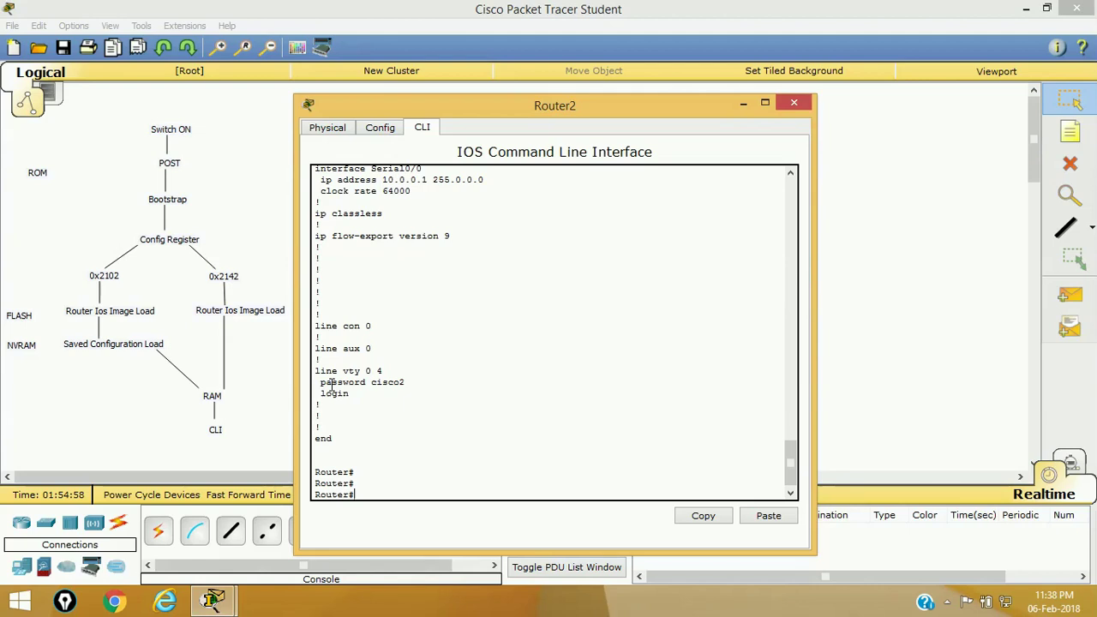
- Type a copy running-config startup-config command, then erase it without running it
{"action": "type", "text": "cop"}
{"action": "key", "text": "Tab"}
{"action": "type", "text": "r"}
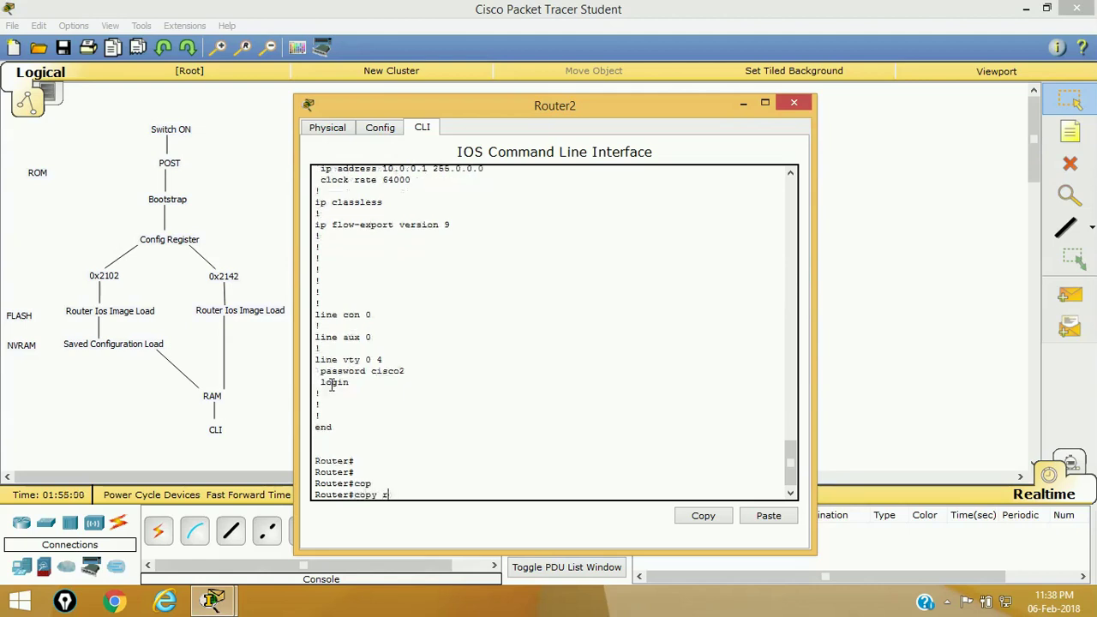
{"action": "type", "text": "eu"}
{"action": "key", "text": "Tab"}
{"action": "type", "text": "as"}
{"action": "key", "text": "BackSpace"}
{"action": "key", "text": "BackSpace"}
{"action": "type", "text": "st"}
{"action": "key", "text": "Tab"}
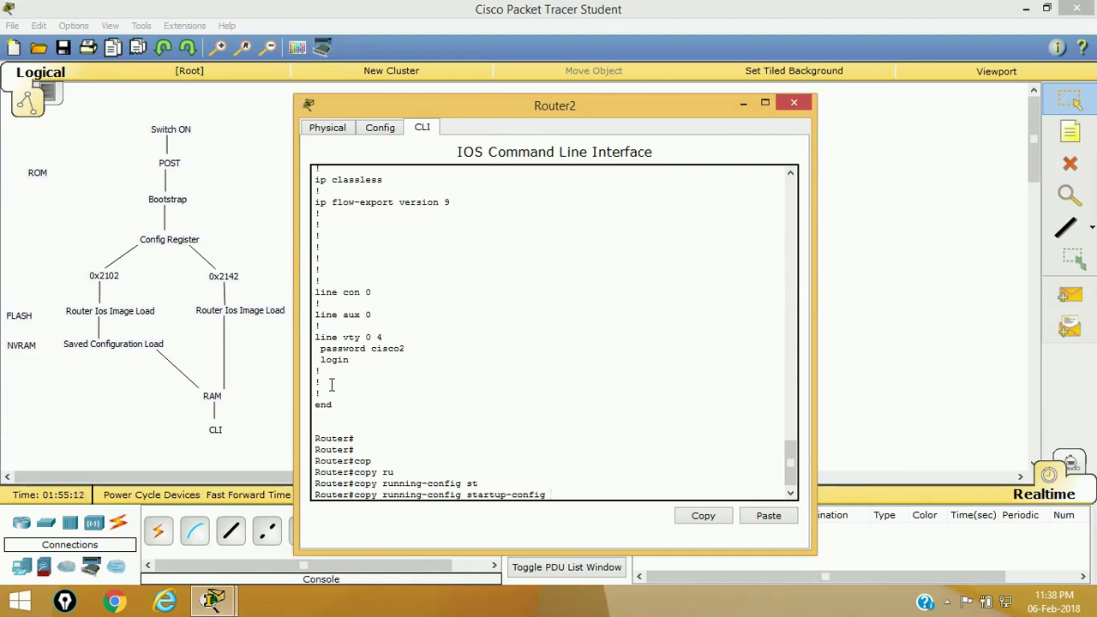
{"action": "key", "text": "BackSpace"}
{"action": "key", "text": "BackSpace"}
{"action": "key", "text": "BackSpace"}
{"action": "key", "text": "BackSpace"}
{"action": "key", "text": "BackSpace"}
{"action": "key", "text": "BackSpace"}
{"action": "key", "text": "BackSpace"}
{"action": "key", "text": "BackSpace"}
{"action": "key", "text": "BackSpace"}
{"action": "key", "text": "BackSpace"}
{"action": "key", "text": "BackSpace"}
{"action": "key", "text": "BackSpace"}
{"action": "key", "text": "BackSpace"}
{"action": "key", "text": "BackSpace"}
{"action": "key", "text": "BackSpace"}
{"action": "key", "text": "BackSpace"}
{"action": "key", "text": "BackSpace"}
{"action": "key", "text": "BackSpace"}
{"action": "key", "text": "BackSpace"}
{"action": "key", "text": "BackSpace"}
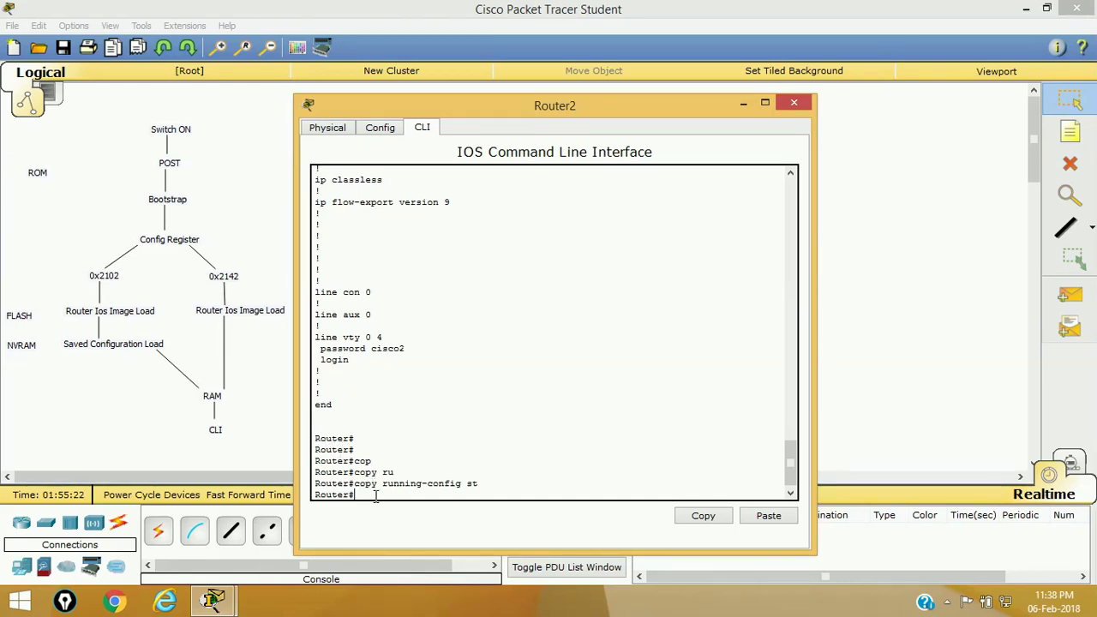
- Copy startup-config into running-config and accept the default destination filename (564 bytes)
{"action": "key", "text": "Tab"}
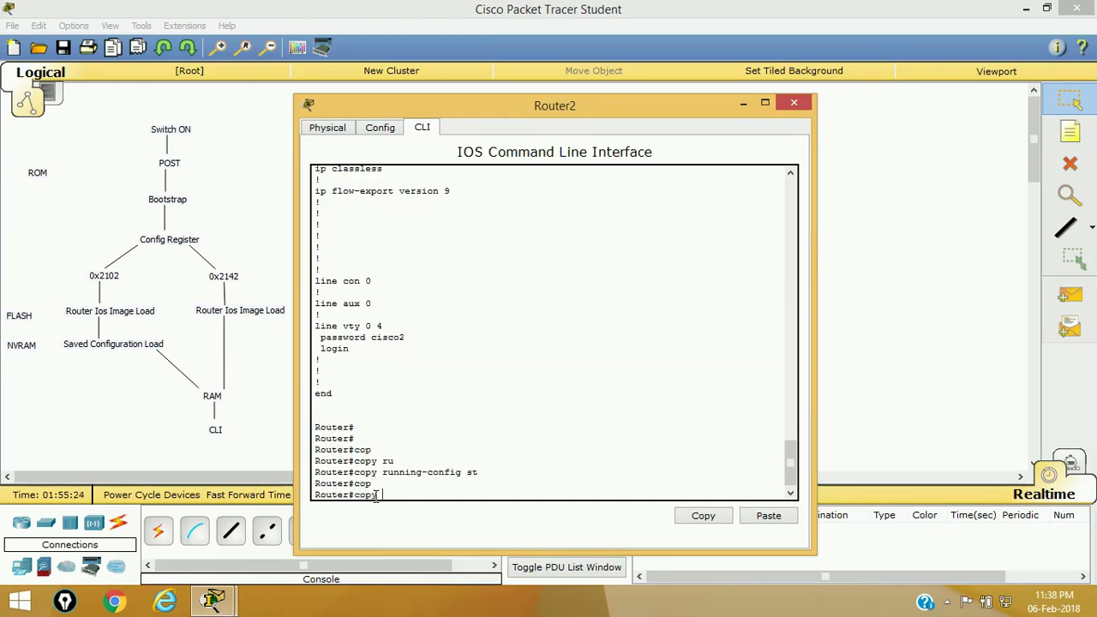
{"action": "type", "text": "s"}
{"action": "type", "text": "t"}
{"action": "key", "text": "Tab"}
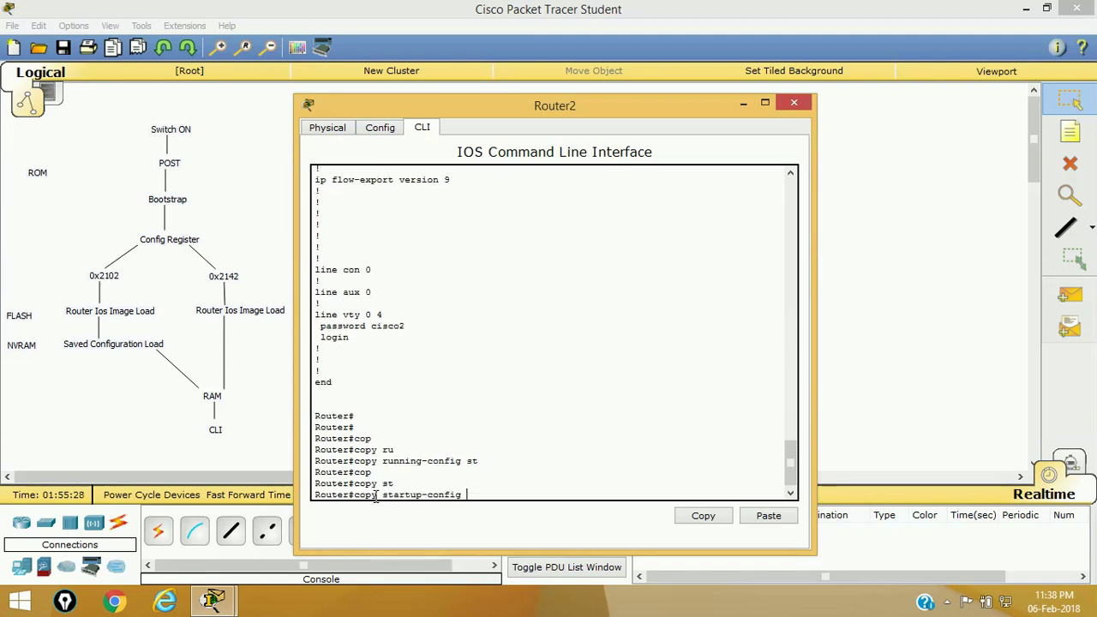
{"action": "type", "text": "r"}
{"action": "key", "text": "Tab"}
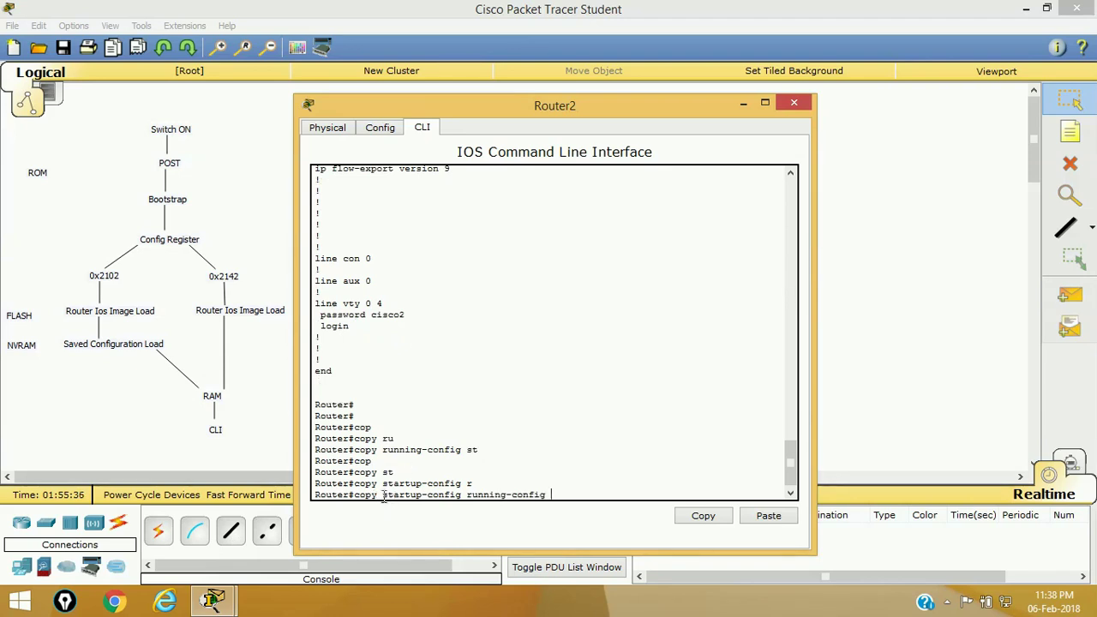
{"action": "left_click_drag", "start_coordinate": [382, 494], "coordinate": [463, 496]}
{"action": "left_click", "coordinate": [563, 489]}
{"action": "key", "text": "Return"}
{"action": "key", "text": "Return"}
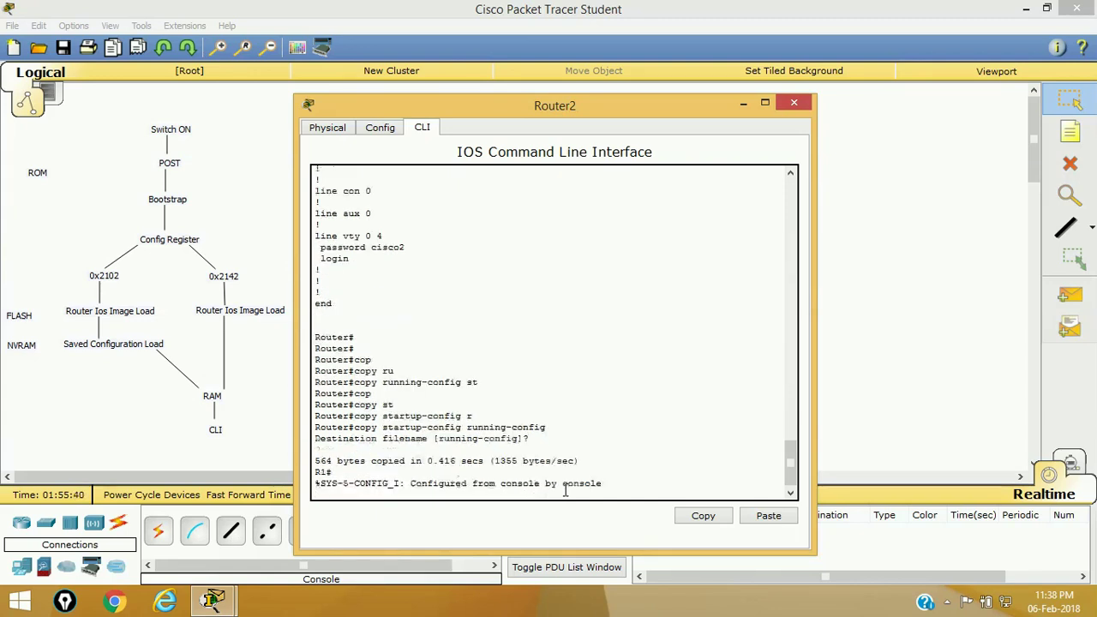
{"action": "key", "text": "Return"}
{"action": "key", "text": "Return"}
{"action": "key", "text": "Return"}
{"action": "key", "text": "Return"}
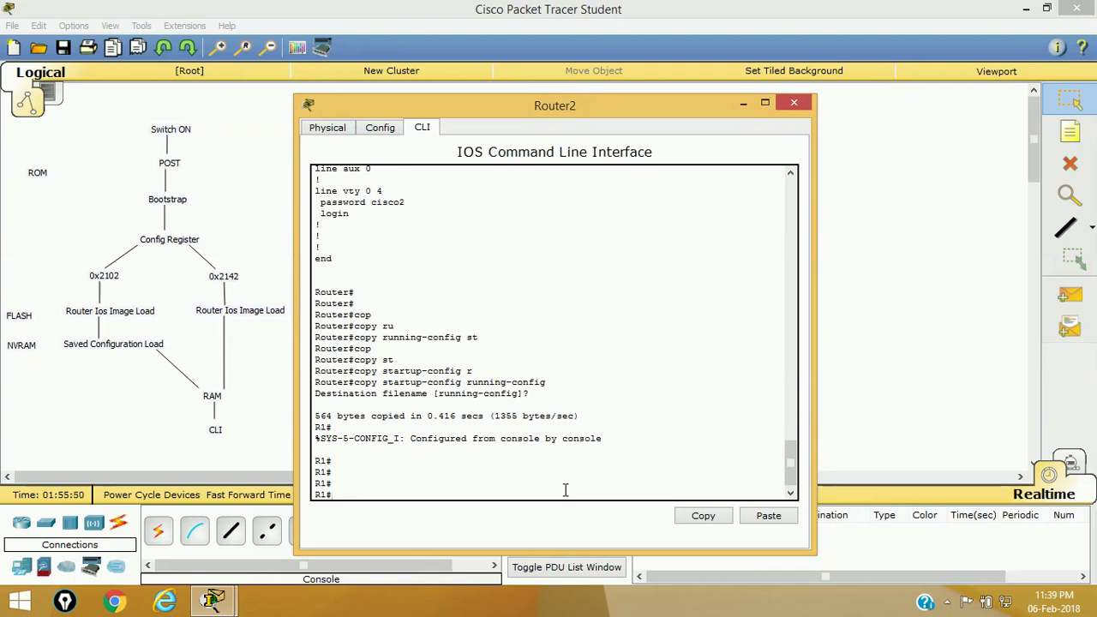
- Enter global configuration mode and set a new enable password
{"action": "type", "text": "conf"}
{"action": "key", "text": "Tab"}
{"action": "type", "text": "t"}
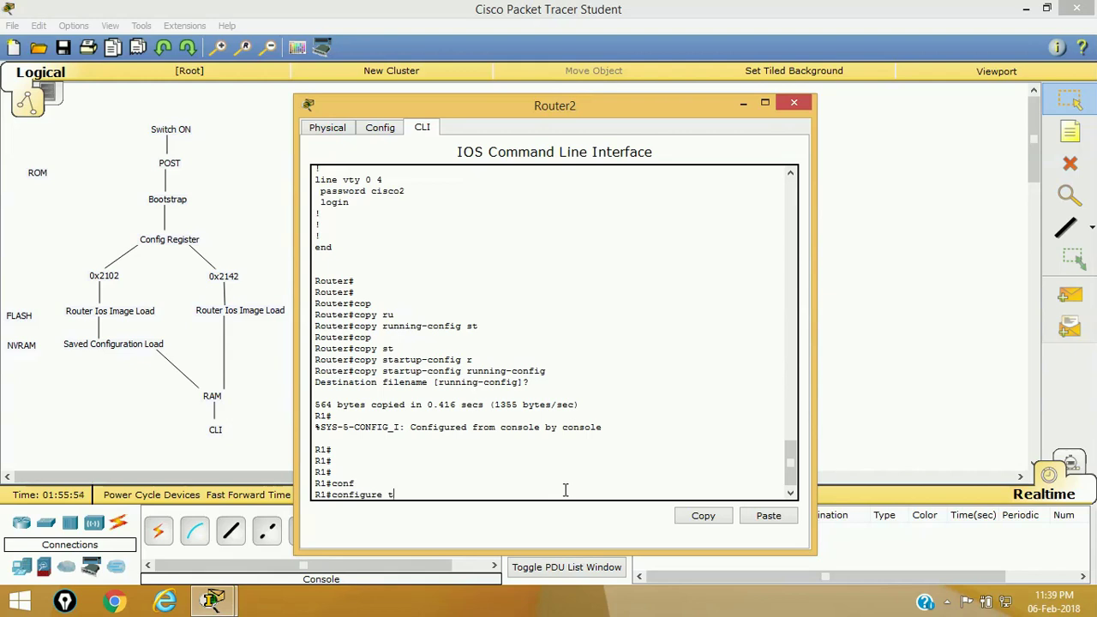
{"action": "key", "text": "Return"}
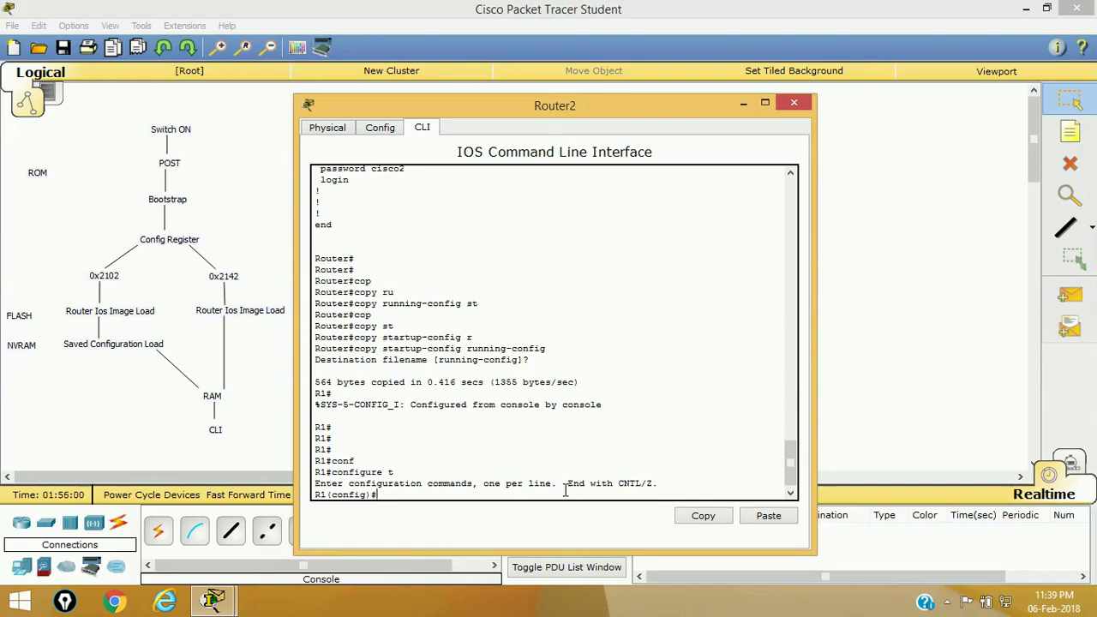
{"action": "type", "text": "en"}
{"action": "key", "text": "Tab"}
{"action": "type", "text": "a"}
{"action": "key", "text": "Tab"}
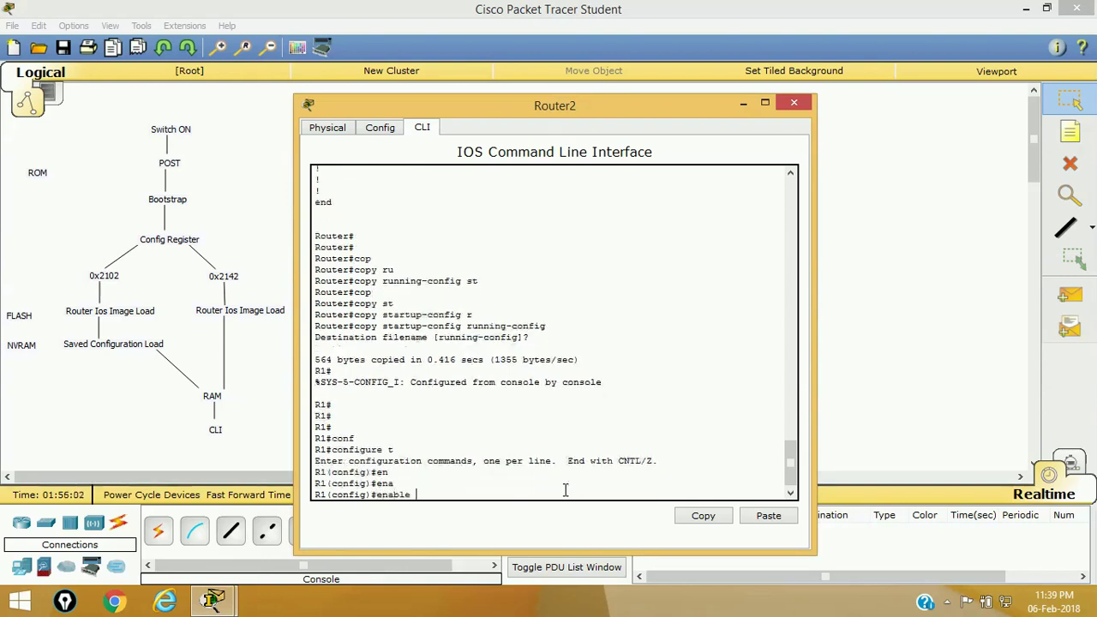
{"action": "type", "text": "pas"}
{"action": "key", "text": "Tab"}
{"action": "type", "text": "123"}
{"action": "key", "text": "Return"}
- Set a new enable secret, correcting the mistyped command along the way
{"action": "type", "text": "enb"}
{"action": "key", "text": "Tab"}
{"action": "key", "text": "BackSpace"}
{"action": "type", "text": "a"}
{"action": "key", "text": "Tab"}
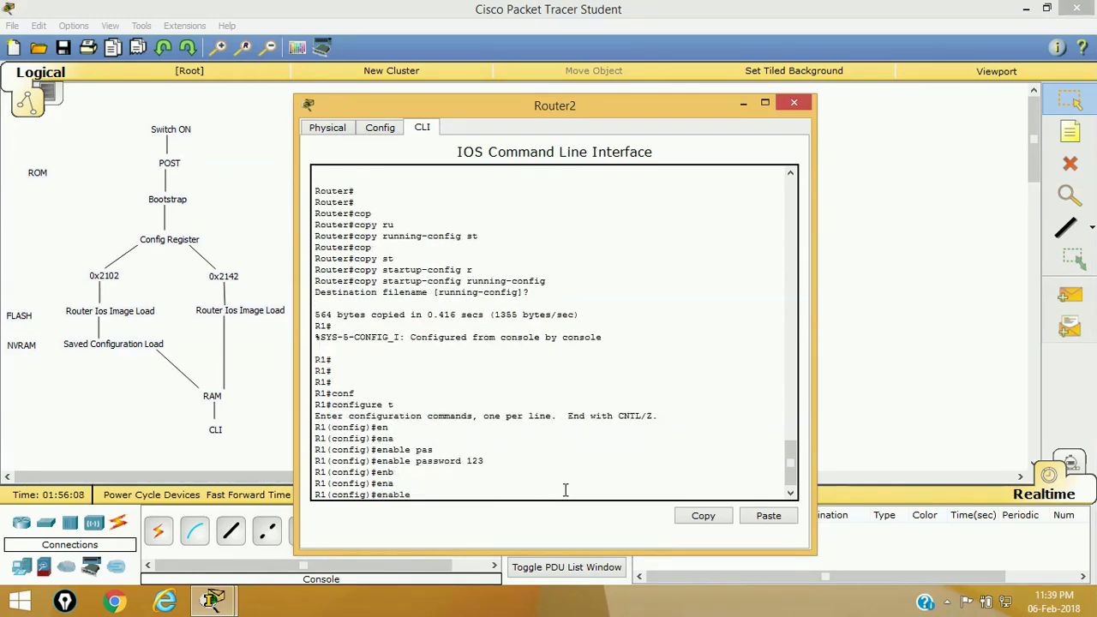
{"action": "type", "text": "se"}
{"action": "key", "text": "Tab"}
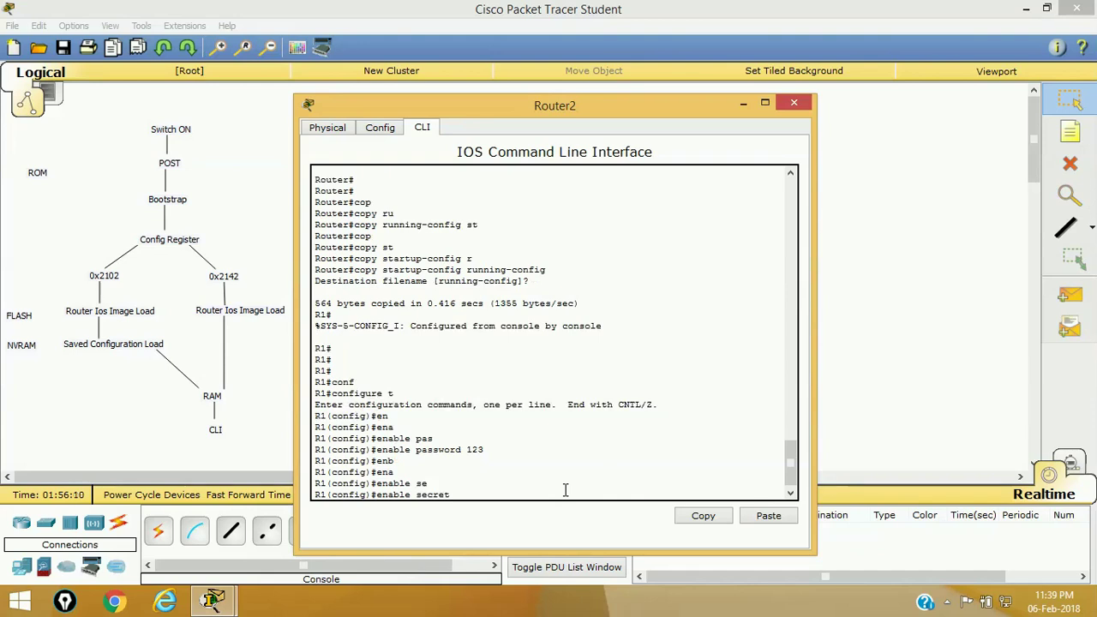
{"action": "type", "text": "1234"}
{"action": "key", "text": "Return"}
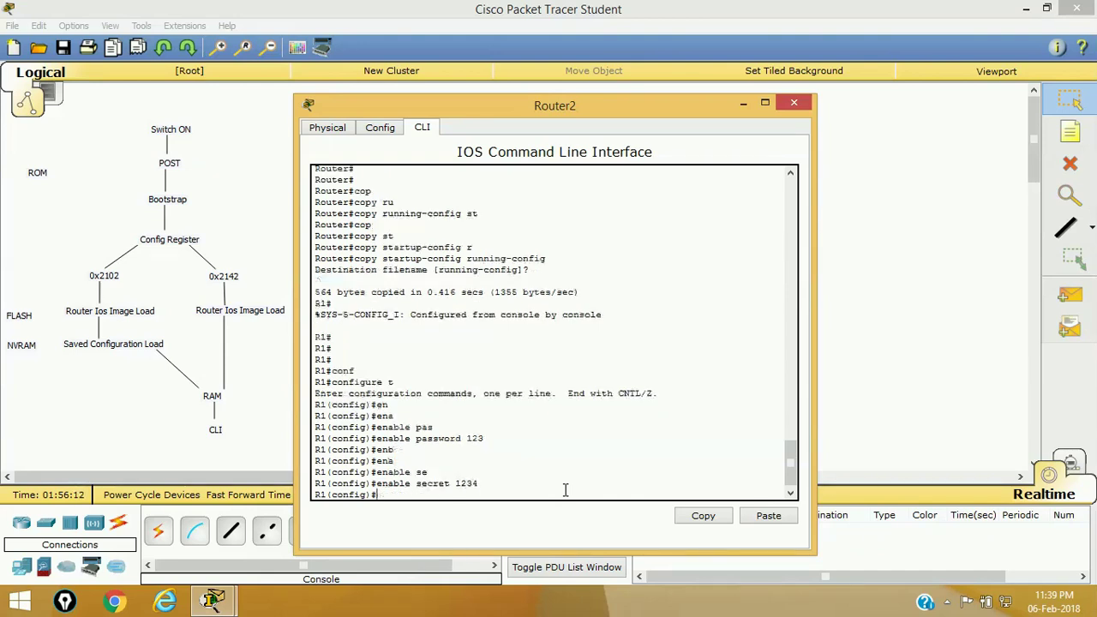
- Give line vty 0 4 a new line password
{"action": "type", "text": "lin"}
{"action": "key", "text": "Tab"}
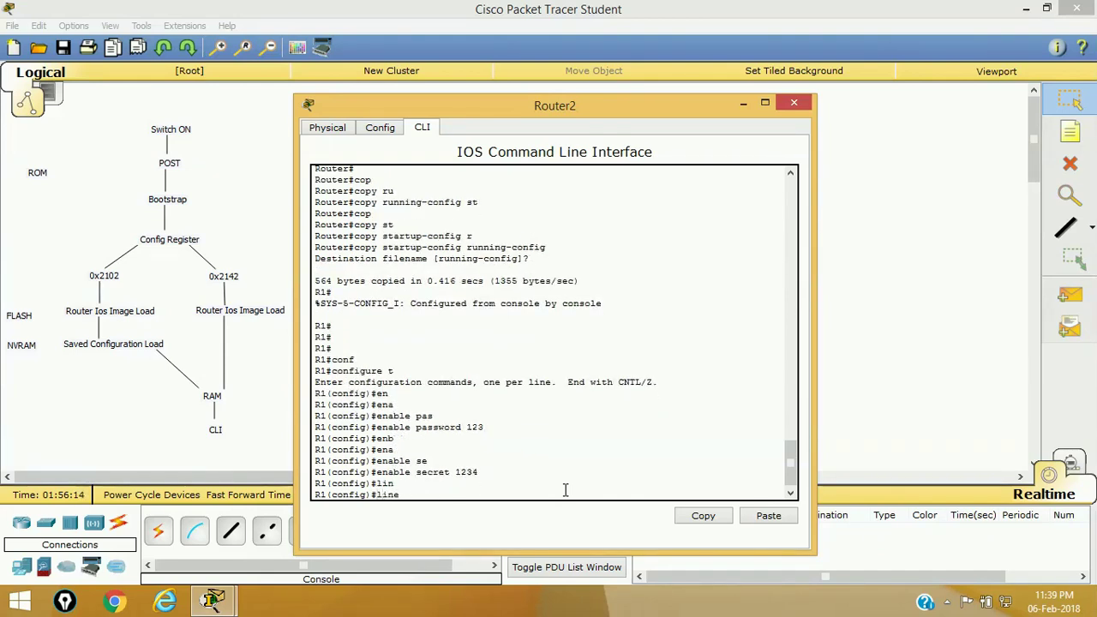
{"action": "type", "text": "v"}
{"action": "key", "text": "Tab"}
{"action": "type", "text": "pa"}
{"action": "key", "text": "Tab"}
{"action": "key", "text": "BackSpace"}
{"action": "key", "text": "BackSpace"}
{"action": "type", "text": "0 4"}
{"action": "key", "text": "Return"}
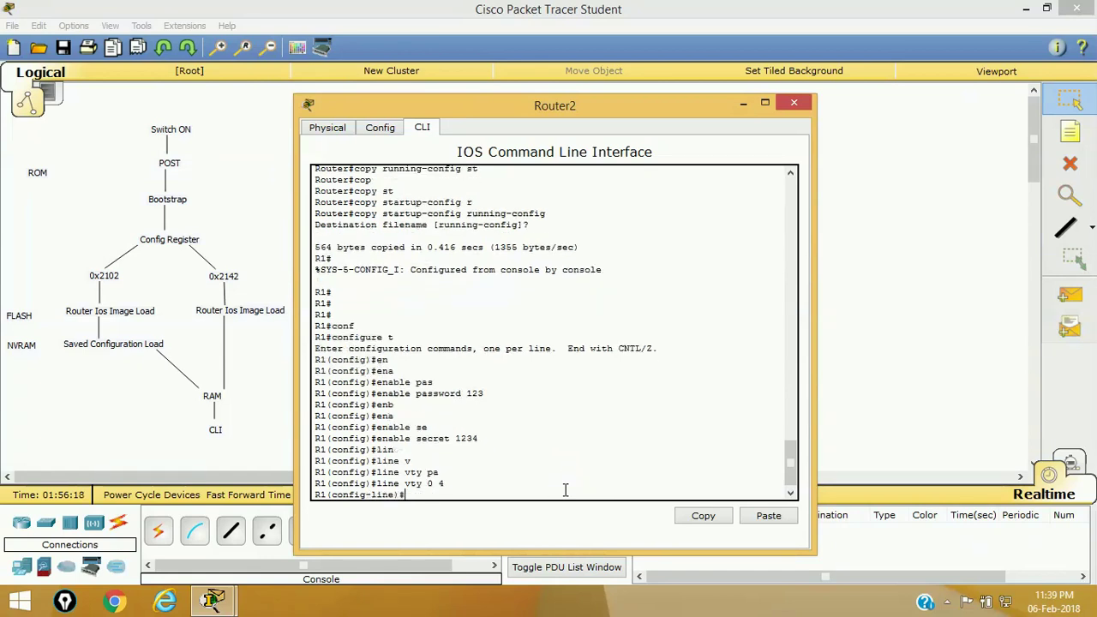
{"action": "type", "text": "ps"}
{"action": "key", "text": "Tab"}
{"action": "key", "text": "BackSpace"}
{"action": "type", "text": "a"}
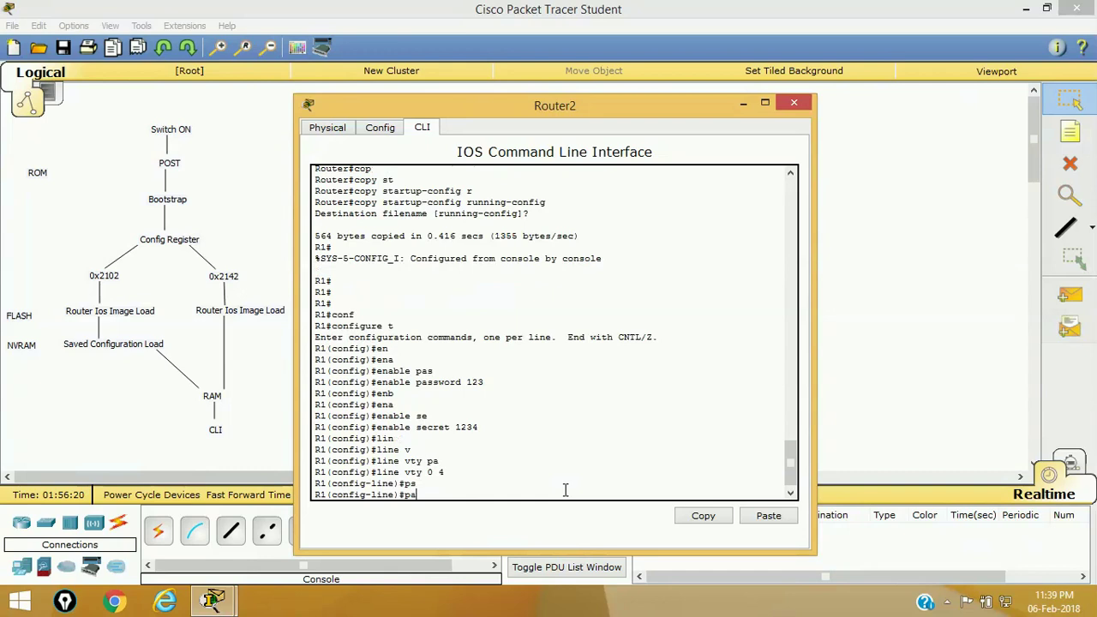
{"action": "key", "text": "Tab"}
{"action": "type", "text": "s"}
{"action": "key", "text": "Tab"}
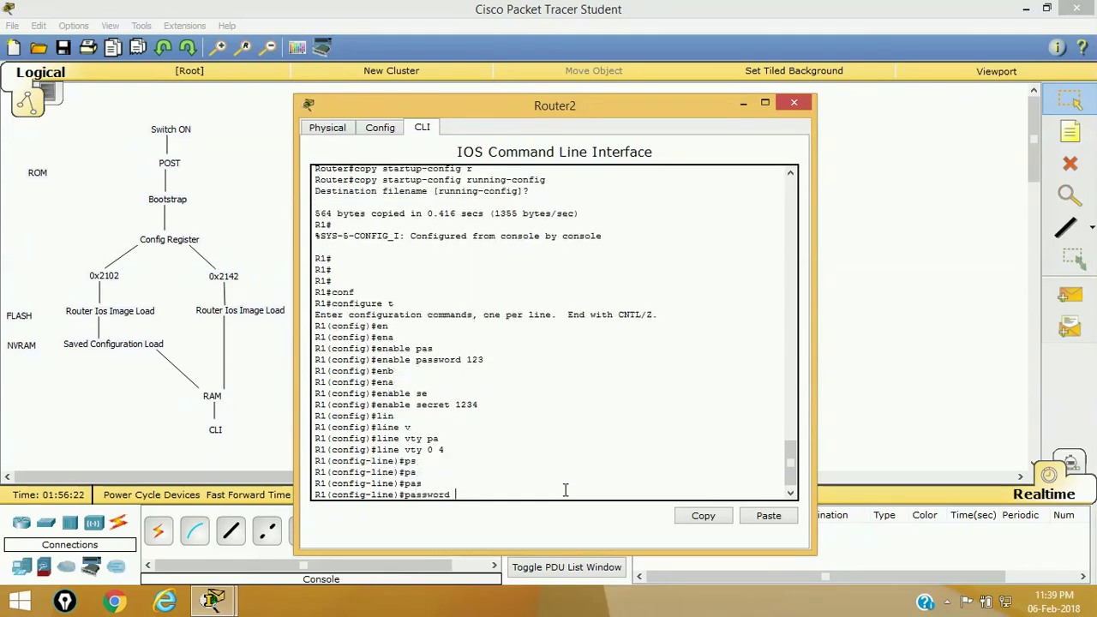
{"action": "type", "text": "12345"}
{"action": "key", "text": "Return"}
- Exit line and global configuration modes back to R1#
{"action": "type", "text": "exit"}
{"action": "key", "text": "Return"}
{"action": "key", "text": "Return"}
{"action": "key", "text": "Return"}
{"action": "key", "text": "Return"}
{"action": "type", "text": "exit"}
{"action": "key", "text": "Return"}
{"action": "key", "text": "Return"}
{"action": "key", "text": "Return"}
{"action": "key", "text": "Return"}
- Show the running-config and page to its end, checking the new enable password and Serial0/0 lines
{"action": "type", "text": "sh"}
{"action": "key", "text": "Tab"}
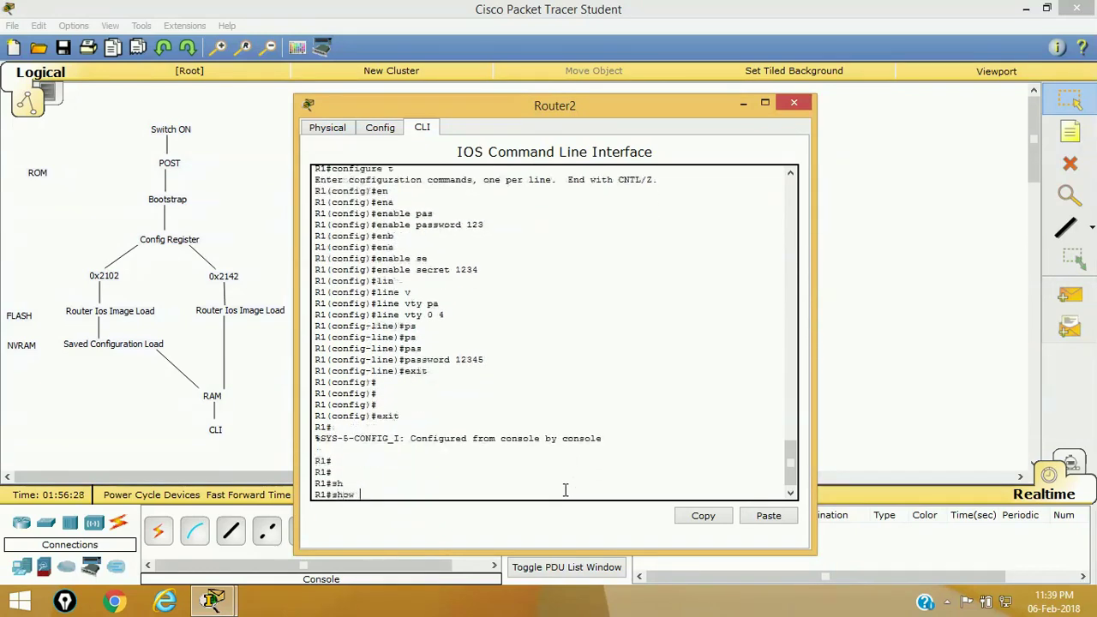
{"action": "type", "text": "run"}
{"action": "key", "text": "Tab"}
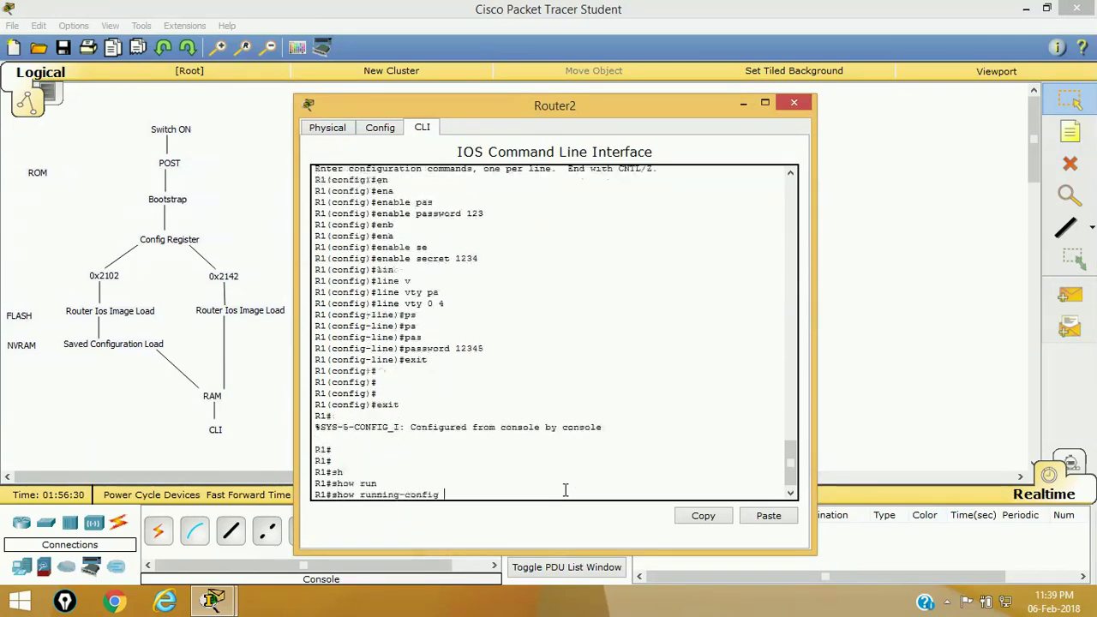
{"action": "key", "text": "Return"}
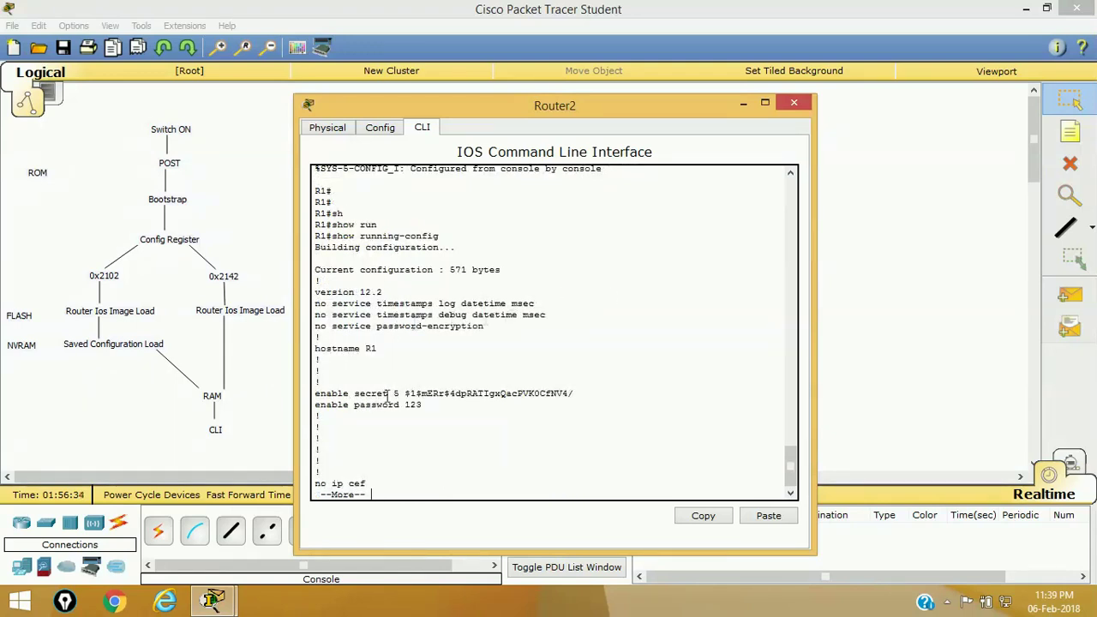
{"action": "left_click_drag", "start_coordinate": [353, 404], "coordinate": [410, 405]}
{"action": "key", "text": "Return"}
{"action": "key", "text": "Return"}
{"action": "key", "text": "Return"}
{"action": "key", "text": "Return"}
{"action": "key", "text": "Return"}
{"action": "key", "text": "Return"}
{"action": "key", "text": "Return"}
{"action": "key", "text": "Return"}
{"action": "key", "text": "Return"}
{"action": "key", "text": "Return"}
{"action": "key", "text": "Return"}
{"action": "key", "text": "Return"}
{"action": "key", "text": "Return"}
{"action": "key", "text": "Return"}
{"action": "key", "text": "Return"}
{"action": "key", "text": "Return"}
{"action": "key", "text": "Return"}
{"action": "key", "text": "Return"}
{"action": "key", "text": "Return"}
{"action": "key", "text": "Return"}
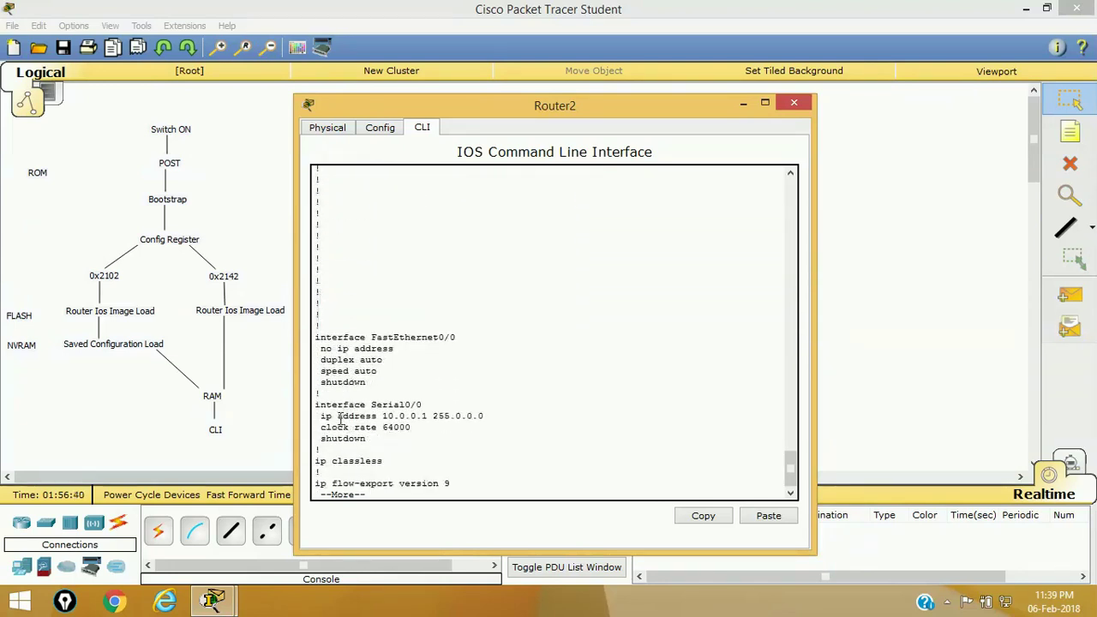
{"action": "left_click_drag", "start_coordinate": [318, 416], "coordinate": [521, 428]}
{"action": "key", "text": "Return"}
{"action": "key", "text": "Return"}
{"action": "key", "text": "Return"}
{"action": "key", "text": "Return"}
{"action": "key", "text": "Return"}
{"action": "key", "text": "Return"}
{"action": "key", "text": "Return"}
{"action": "key", "text": "Return"}
{"action": "key", "text": "Return"}
{"action": "key", "text": "Return"}
{"action": "key", "text": "Return"}
{"action": "key", "text": "Return"}
{"action": "key", "text": "Return"}
{"action": "key", "text": "Return"}
{"action": "key", "text": "Return"}
{"action": "key", "text": "Return"}
{"action": "key", "text": "Return"}
{"action": "key", "text": "Return"}
{"action": "key", "text": "Return"}
{"action": "key", "text": "Return"}
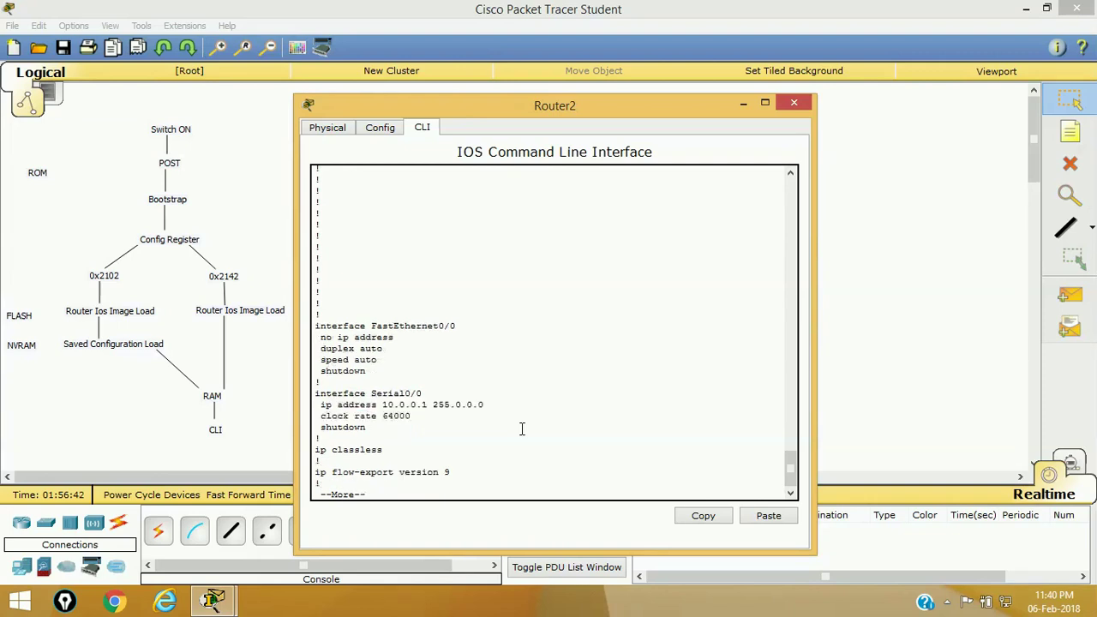
{"action": "key", "text": "Return"}
{"action": "key", "text": "Return"}
- Copy running-config to startup-config, accepting the default destination filename
{"action": "type", "text": "copy r"}
{"action": "key", "text": "Tab"}
{"action": "type", "text": "ru"}
{"action": "key", "text": "Tab"}
{"action": "type", "text": "st"}
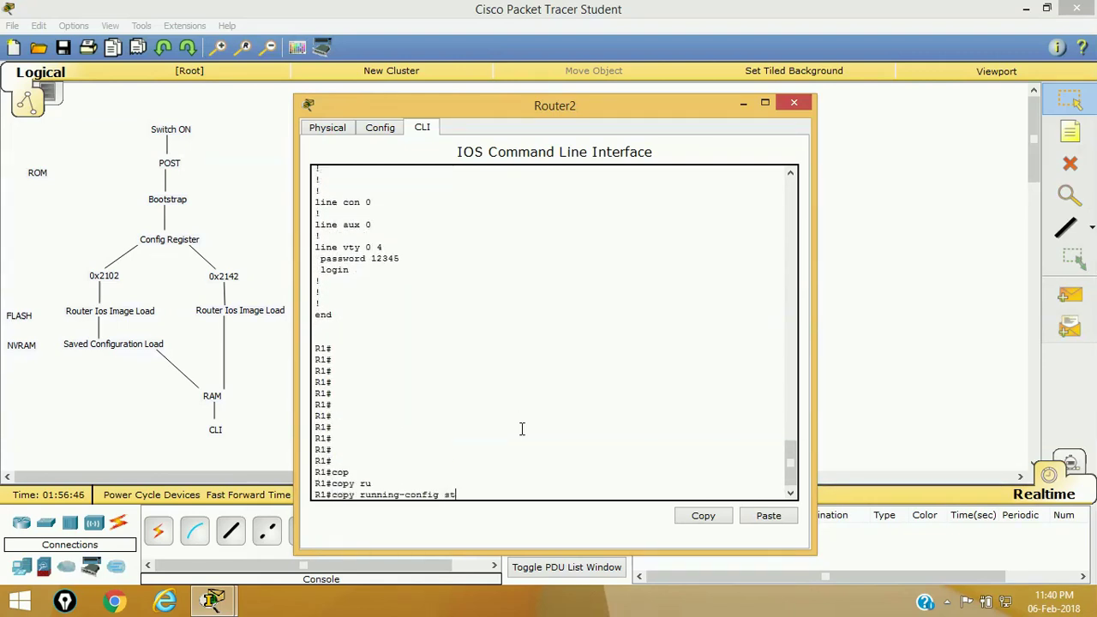
{"action": "key", "text": "Tab"}
{"action": "key", "text": "Return"}
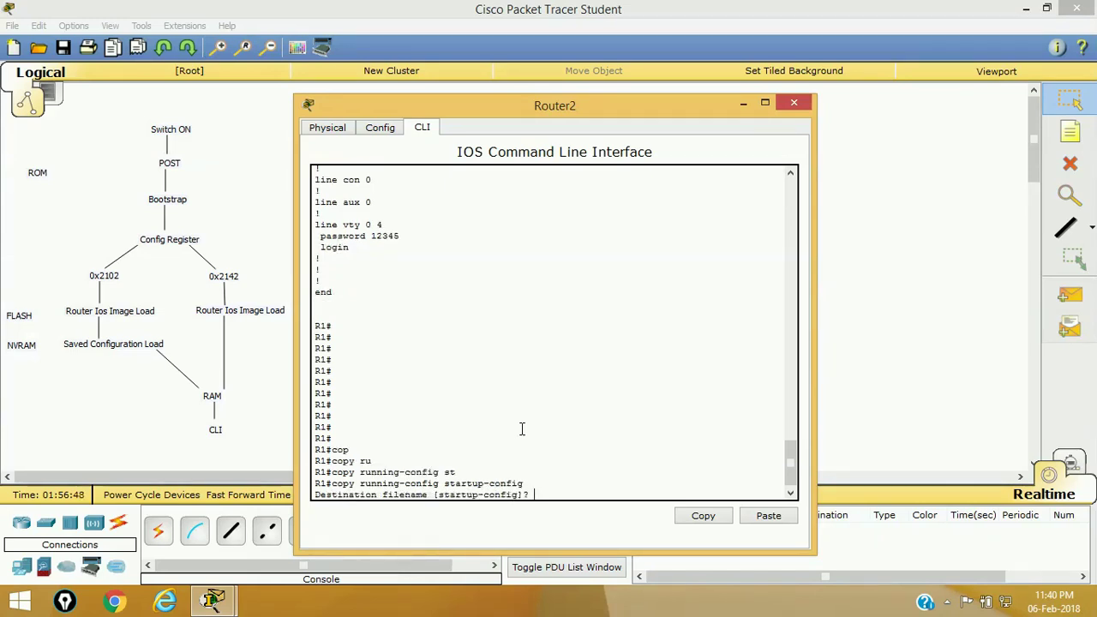
{"action": "key", "text": "Return"}
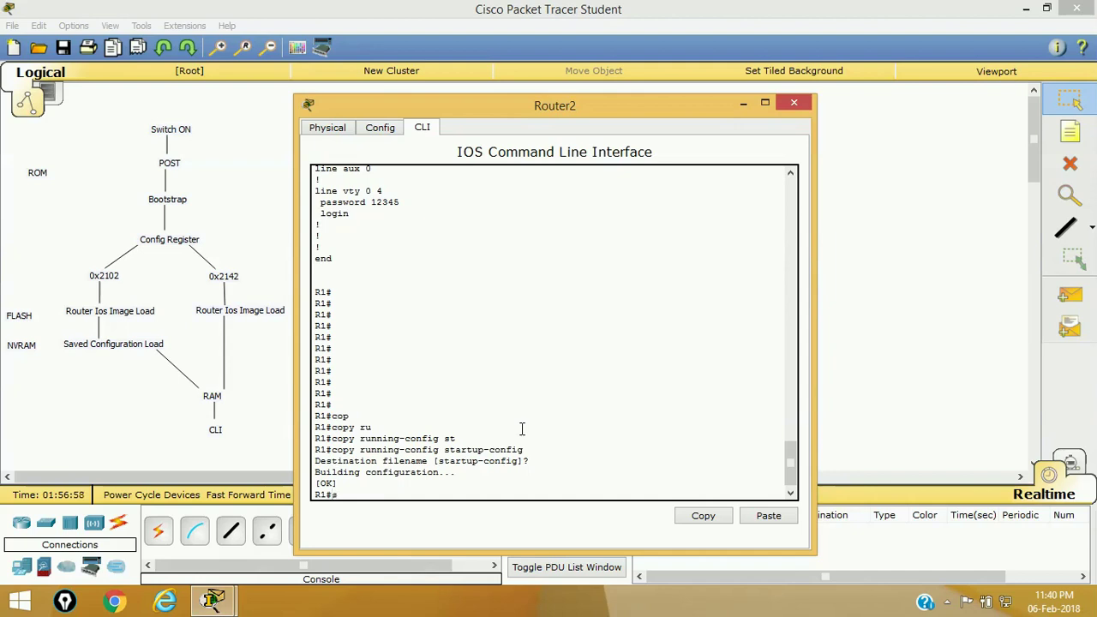
{"action": "type", "text": "sv"}
{"action": "key", "text": "Tab"}
- Run show version and note the configuration register reads 0x2142
{"action": "key", "text": "BackSpace"}
{"action": "type", "text": "how"}
{"action": "key", "text": "Tab"}
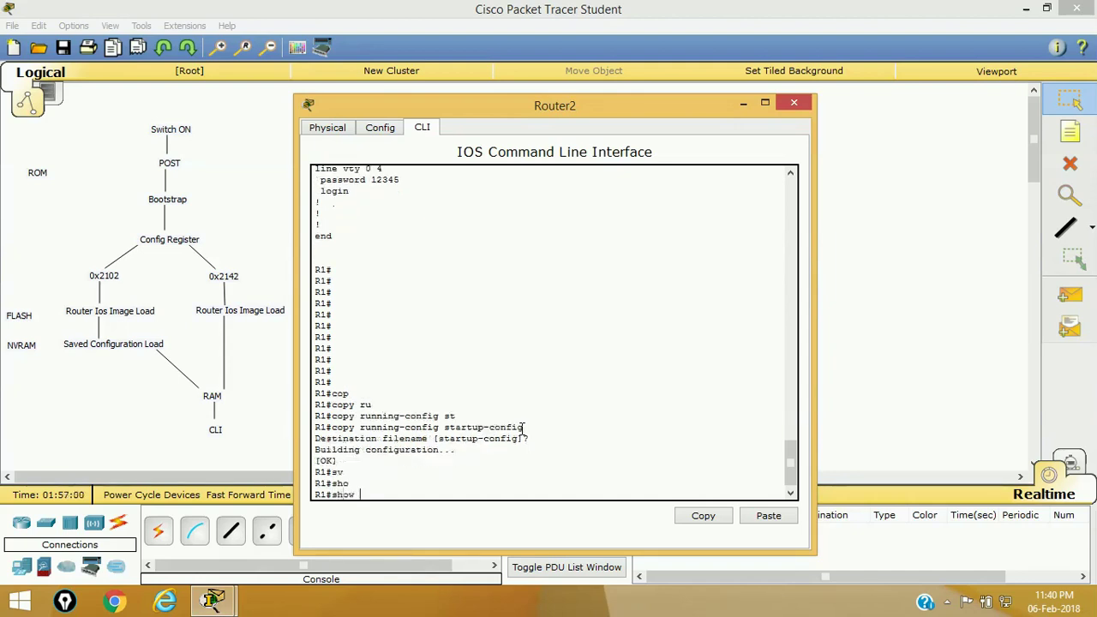
{"action": "type", "text": "version"}
{"action": "key", "text": "Tab"}
{"action": "key", "text": "Return"}
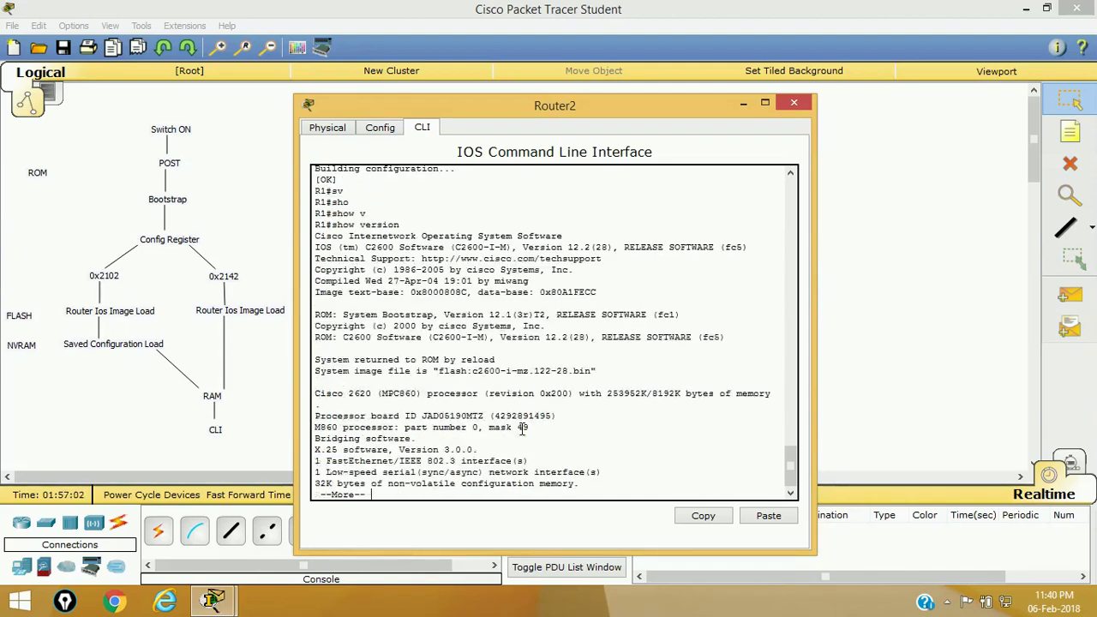
{"action": "key", "text": "space"}
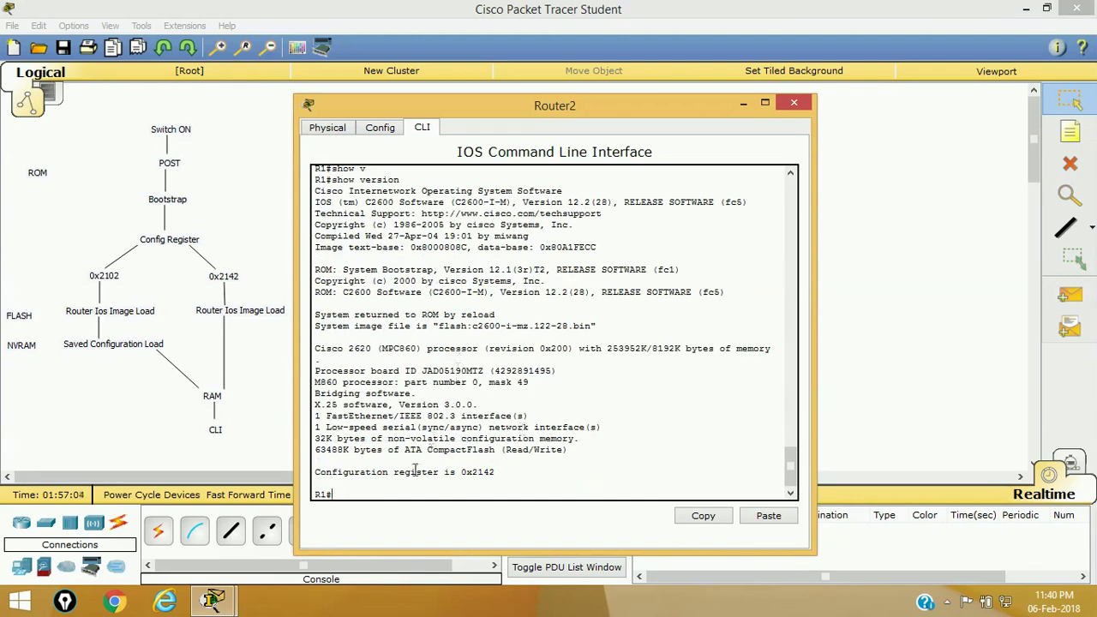
{"action": "left_click_drag", "start_coordinate": [461, 472], "coordinate": [497, 474]}
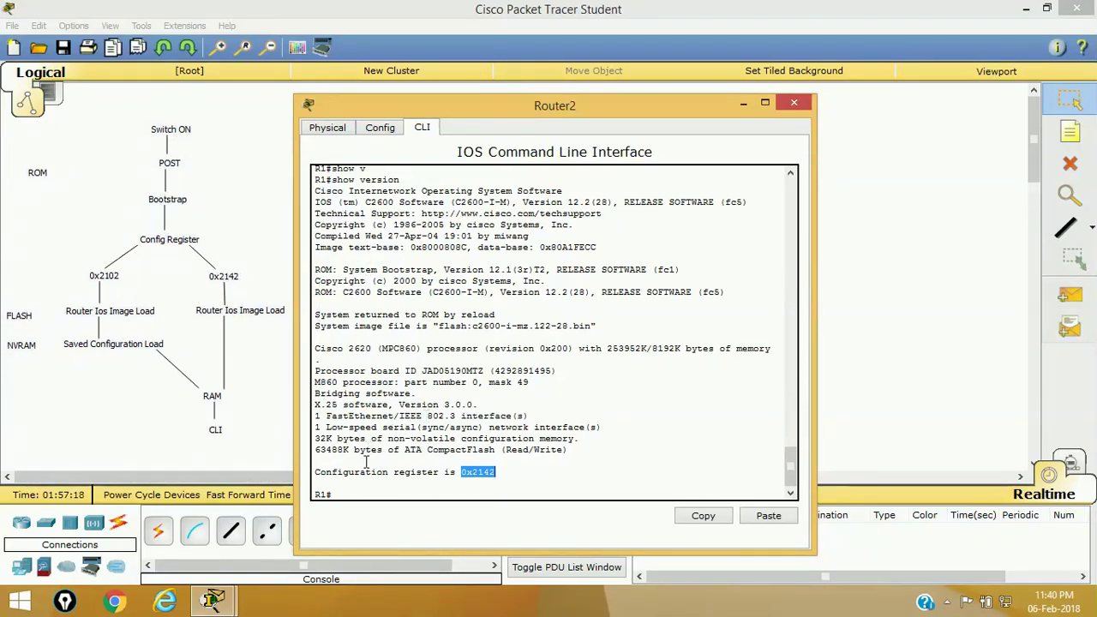
{"action": "left_click", "coordinate": [381, 484]}
- Enter global configuration mode with configure terminal
{"action": "type", "text": "conf"}
{"action": "key", "text": "Tab"}
{"action": "type", "text": "t"}
{"action": "key", "text": "Return"}
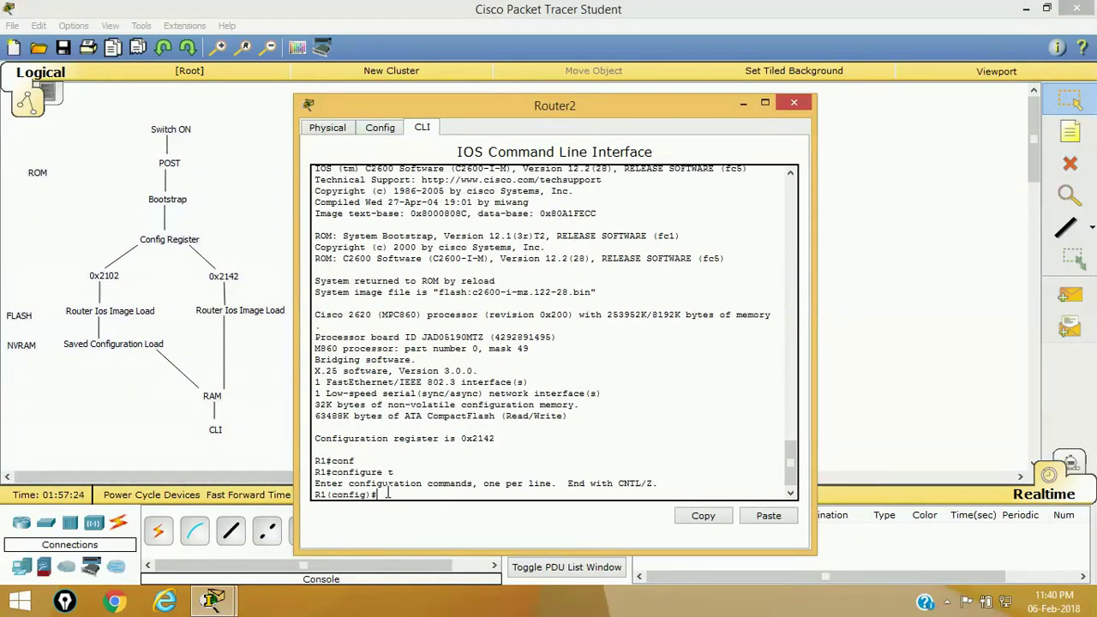
- Set the configuration register to 0x2102
{"action": "left_click_drag", "start_coordinate": [461, 438], "coordinate": [522, 438]}
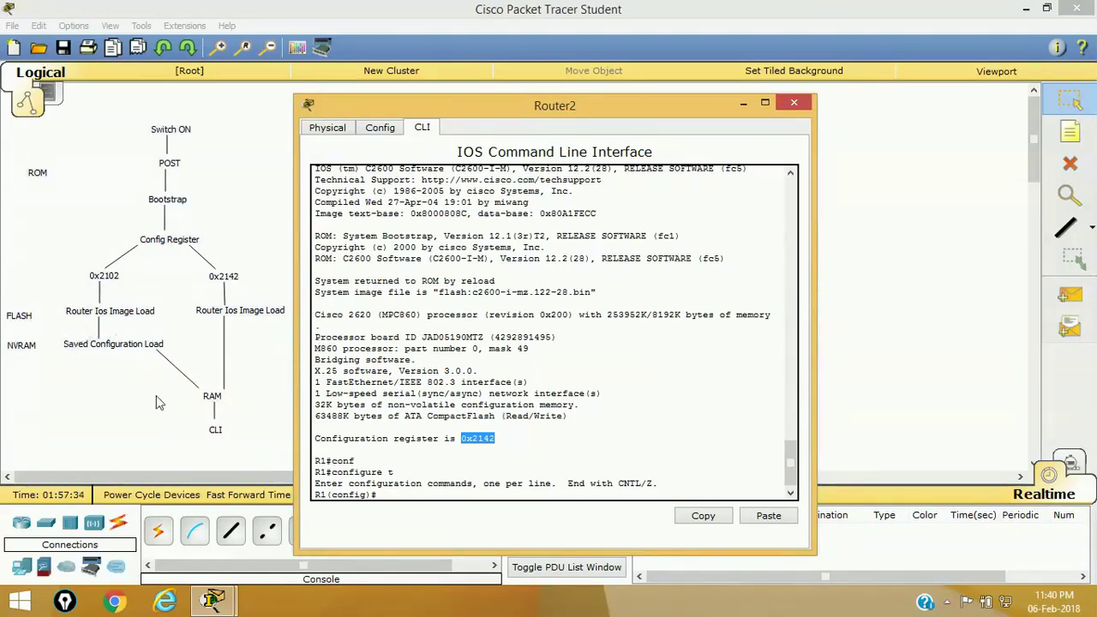
{"action": "left_click", "coordinate": [415, 490]}
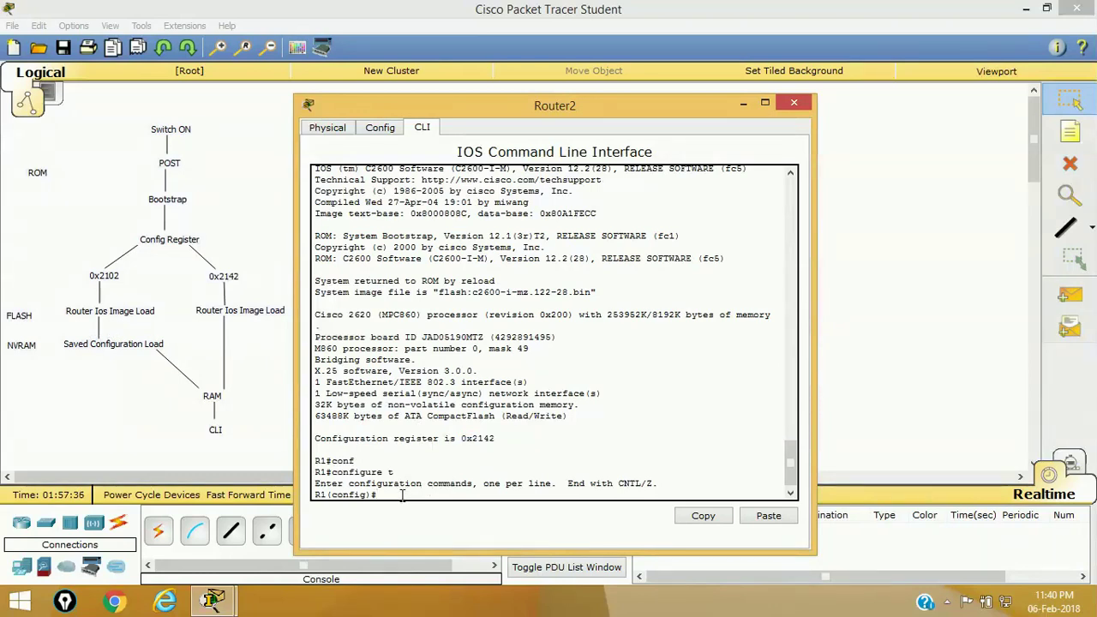
{"action": "type", "text": "con"}
{"action": "key", "text": "Tab"}
{"action": "type", "text": "f"}
{"action": "key", "text": "Tab"}
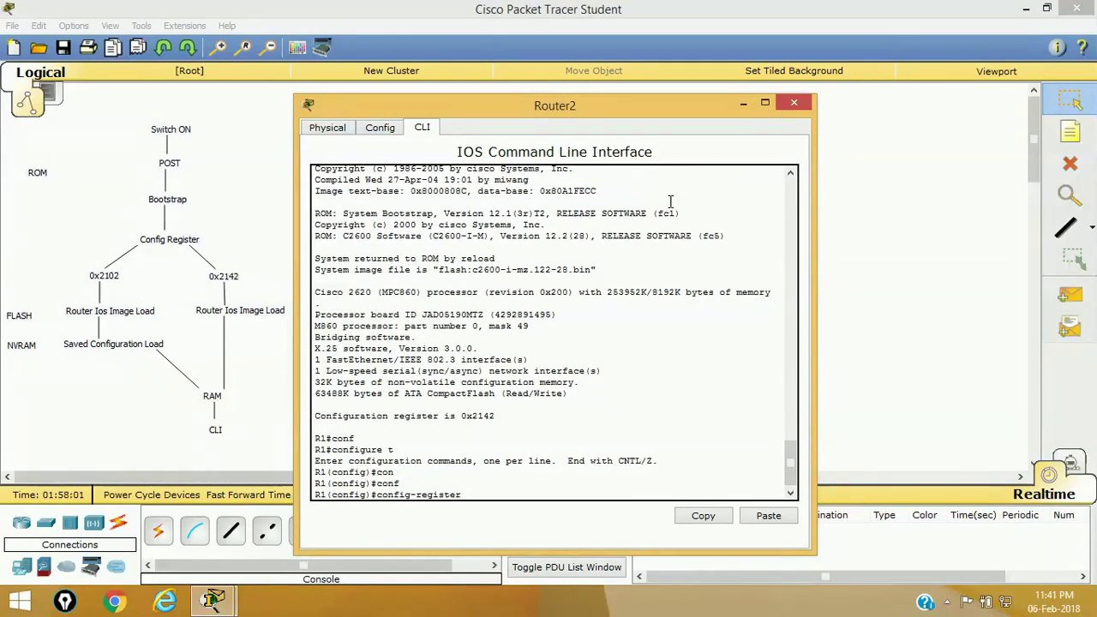
{"action": "type", "text": "0x2102"}
{"action": "key", "text": "Return"}
- Exit configuration mode and start reloading the router
{"action": "type", "text": "exixt"}
{"action": "key", "text": "Return"}
{"action": "key", "text": "Return"}
{"action": "key", "text": "Return"}
{"action": "type", "text": "exit"}
{"action": "key", "text": "Return"}
{"action": "key", "text": "Return"}
{"action": "key", "text": "Return"}
{"action": "type", "text": "rel"}
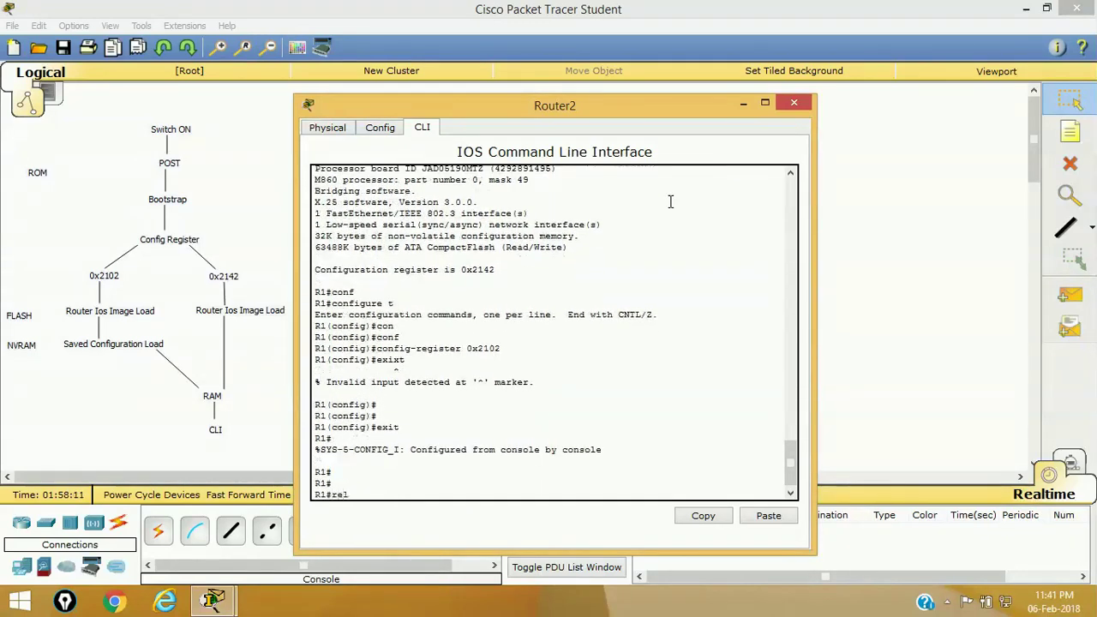
{"action": "key", "text": "Tab"}
{"action": "key", "text": "Return"}
{"action": "key", "text": "Return"}
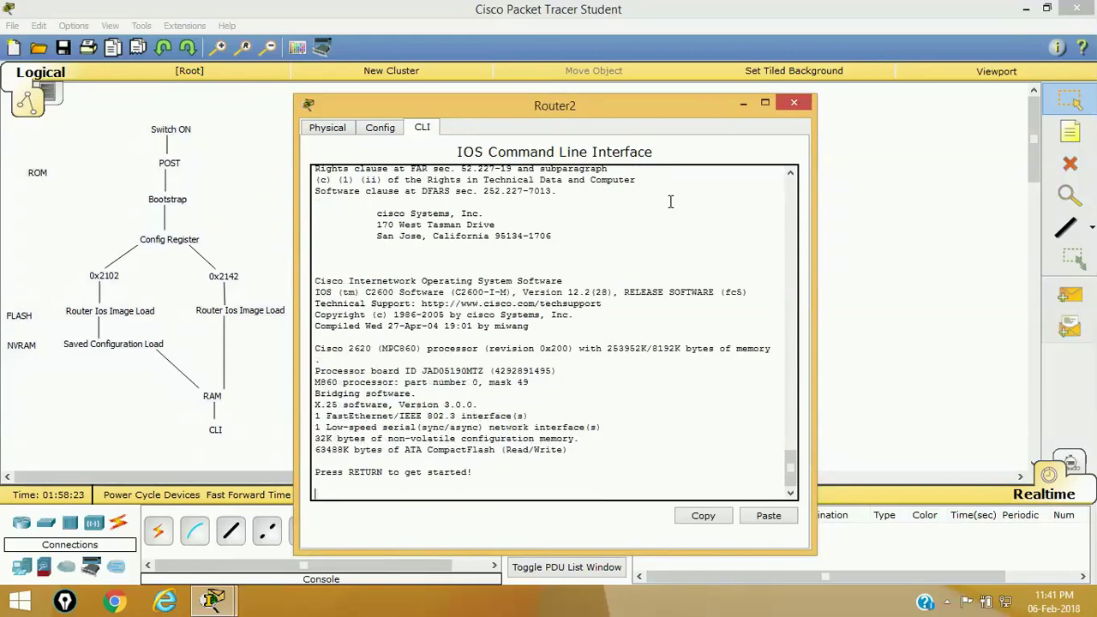
- On the rebooted router, enter privileged mode using the new enable password
{"action": "key", "text": "Return"}
{"action": "key", "text": "Return"}
{"action": "key", "text": "Return"}
{"action": "type", "text": "en"}
{"action": "key", "text": "Tab"}
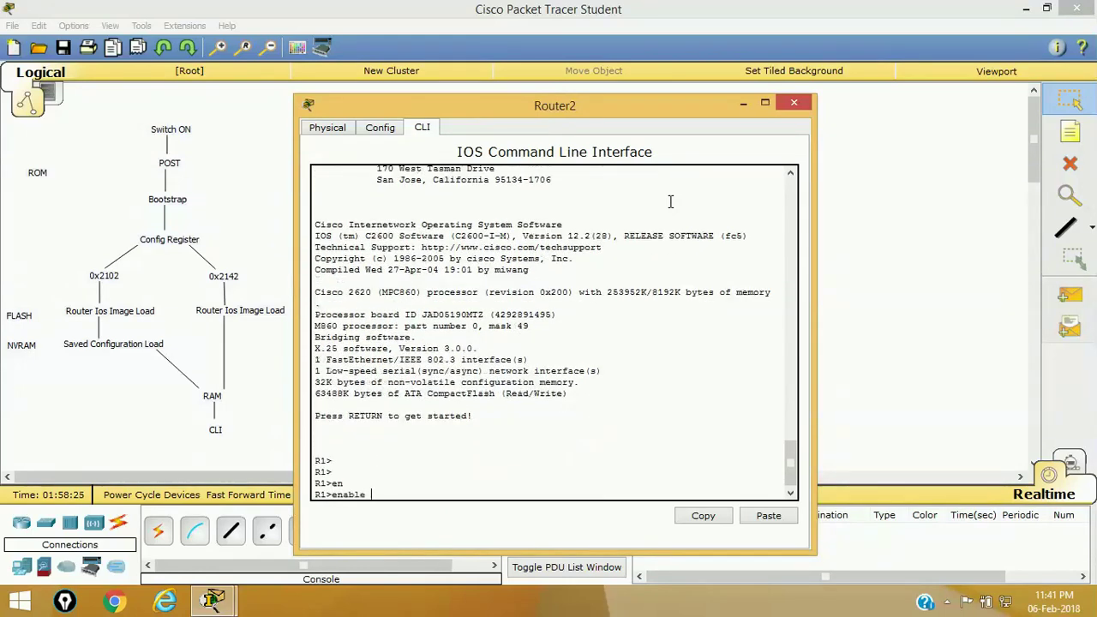
{"action": "key", "text": "Return"}
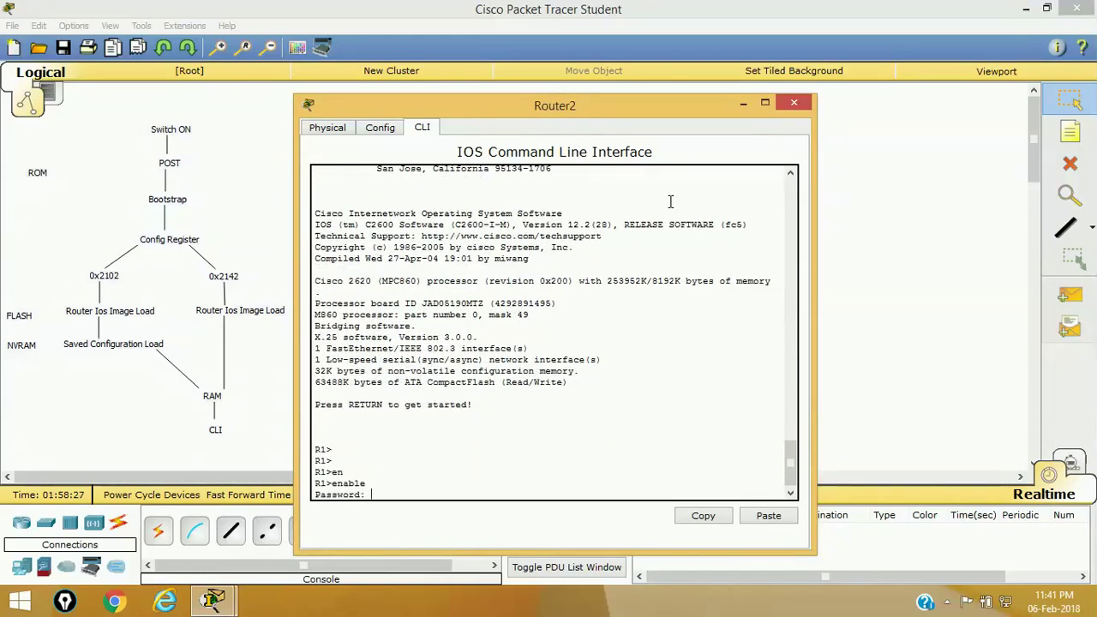
{"action": "key", "text": "Return"}
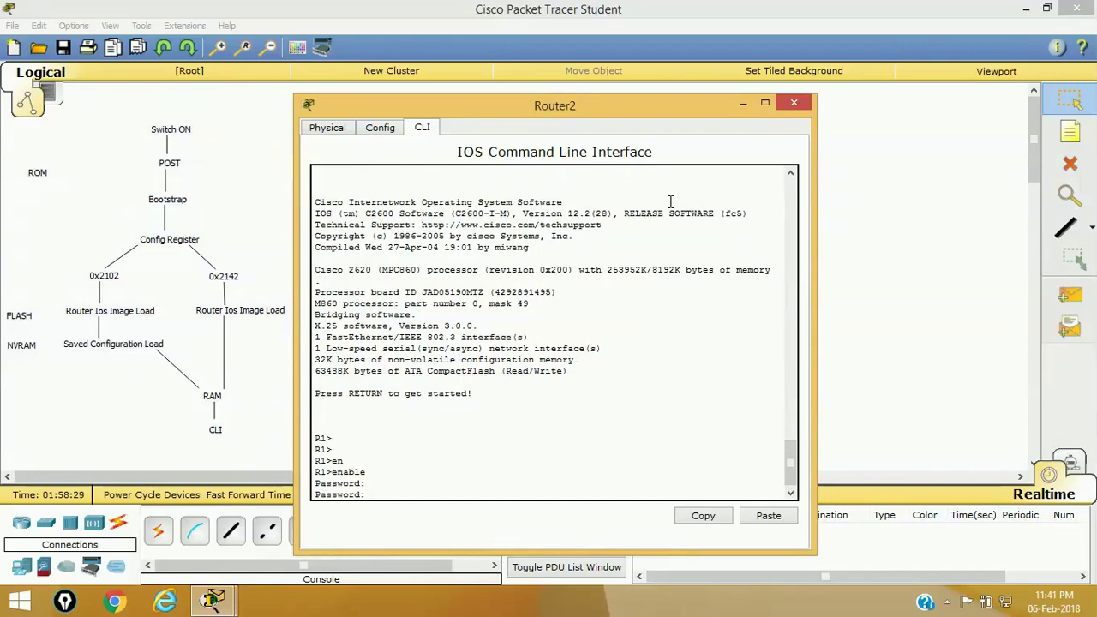
{"action": "key", "text": "Return"}
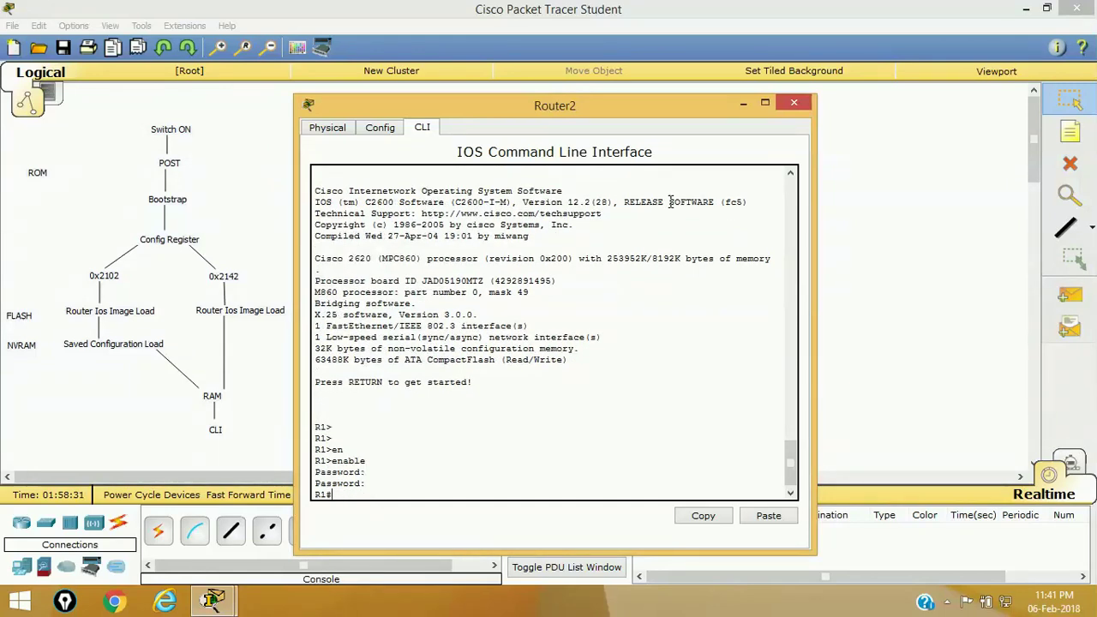
{"action": "key", "text": "Return"}
{"action": "key", "text": "Return"}
{"action": "key", "text": "Return"}
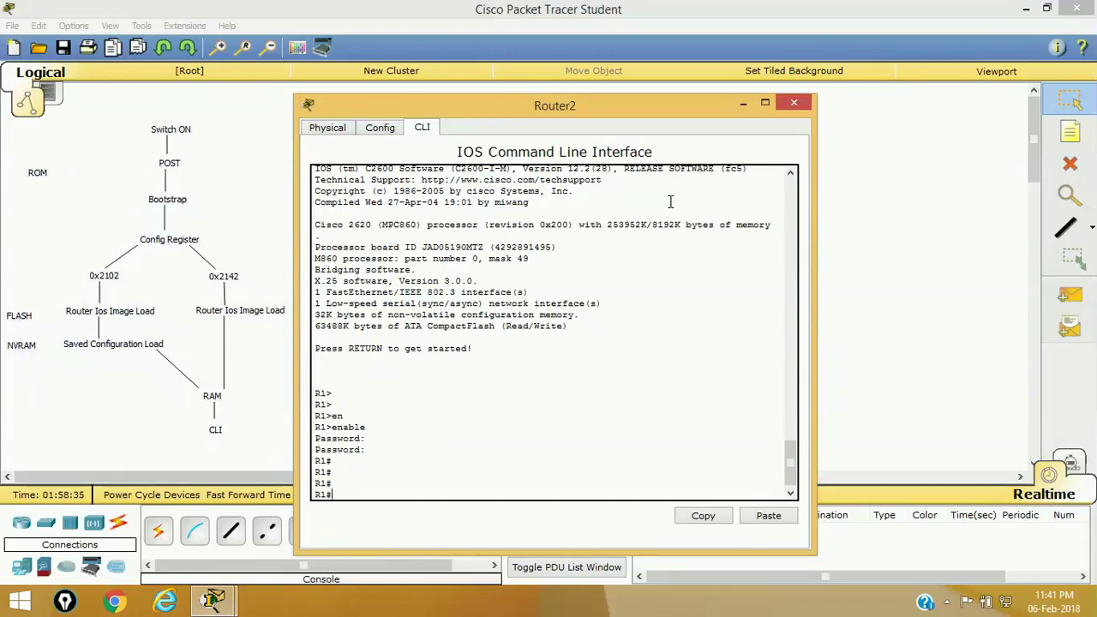
{"action": "type", "text": "sh"}
- Run show version and confirm the configuration register now reads 0x2102
{"action": "key", "text": "Tab"}
{"action": "type", "text": "v"}
{"action": "key", "text": "Tab"}
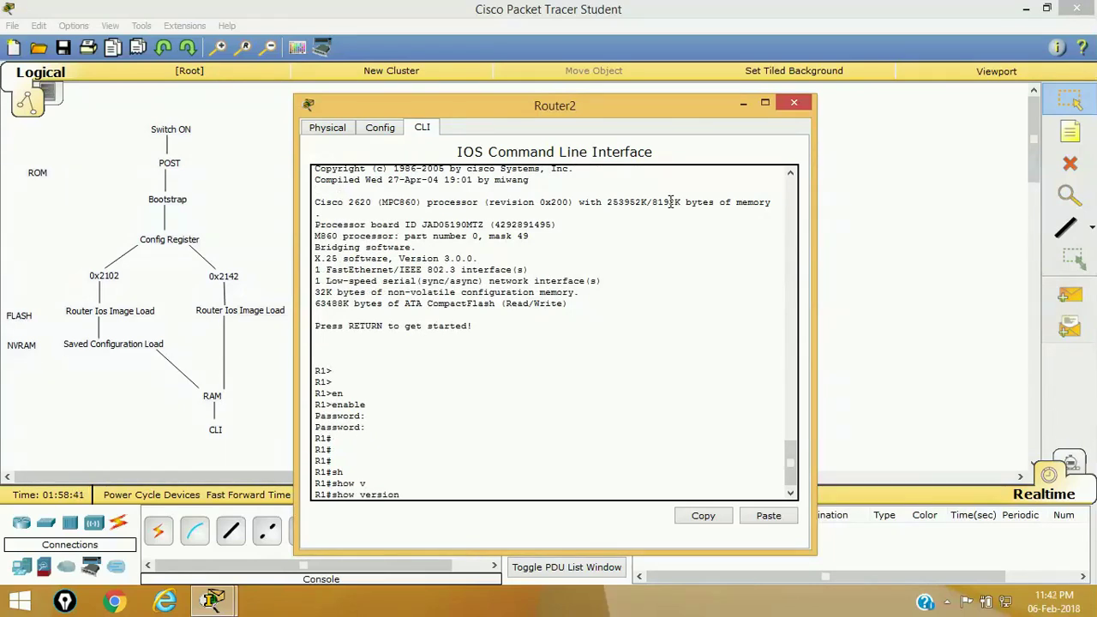
{"action": "key", "text": "Return"}
{"action": "key", "text": "space"}
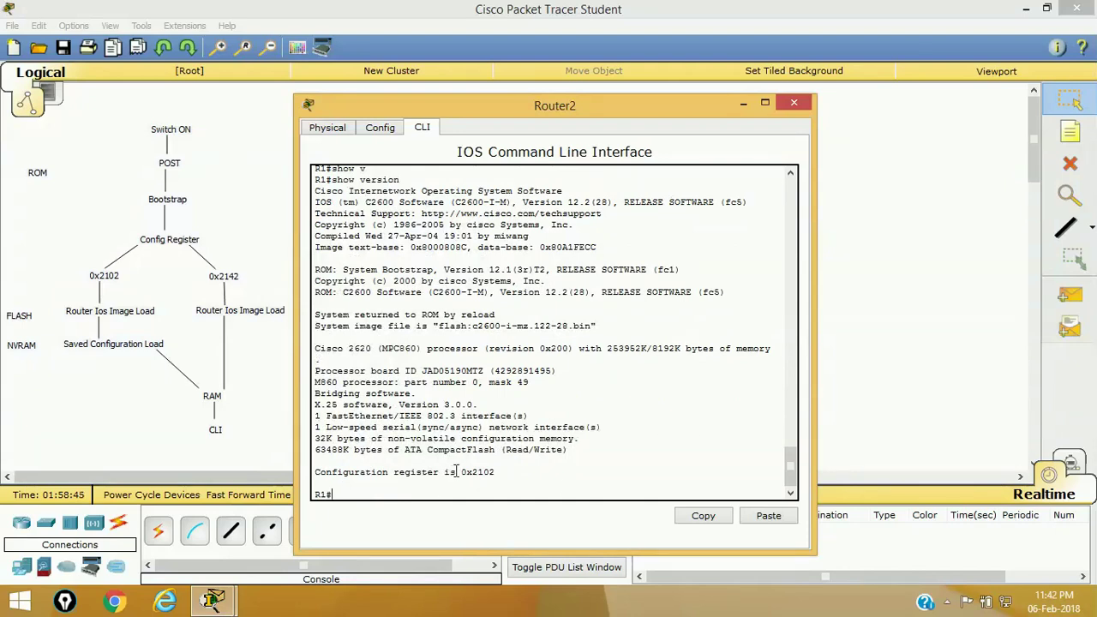
{"action": "left_click_drag", "start_coordinate": [454, 471], "coordinate": [514, 471]}
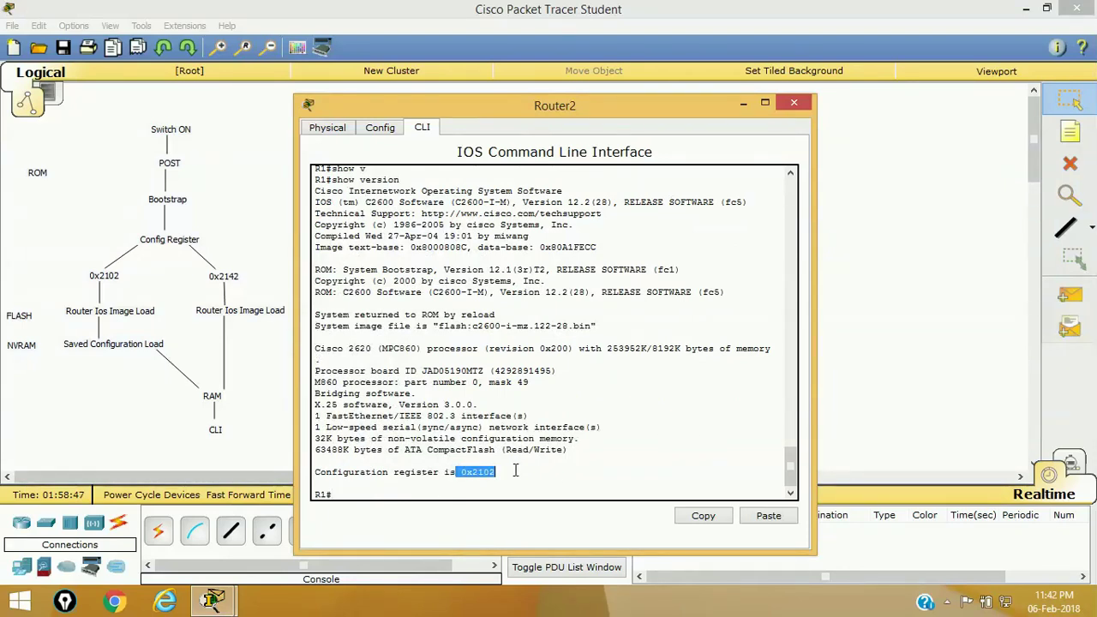
{"action": "left_click", "coordinate": [587, 388]}
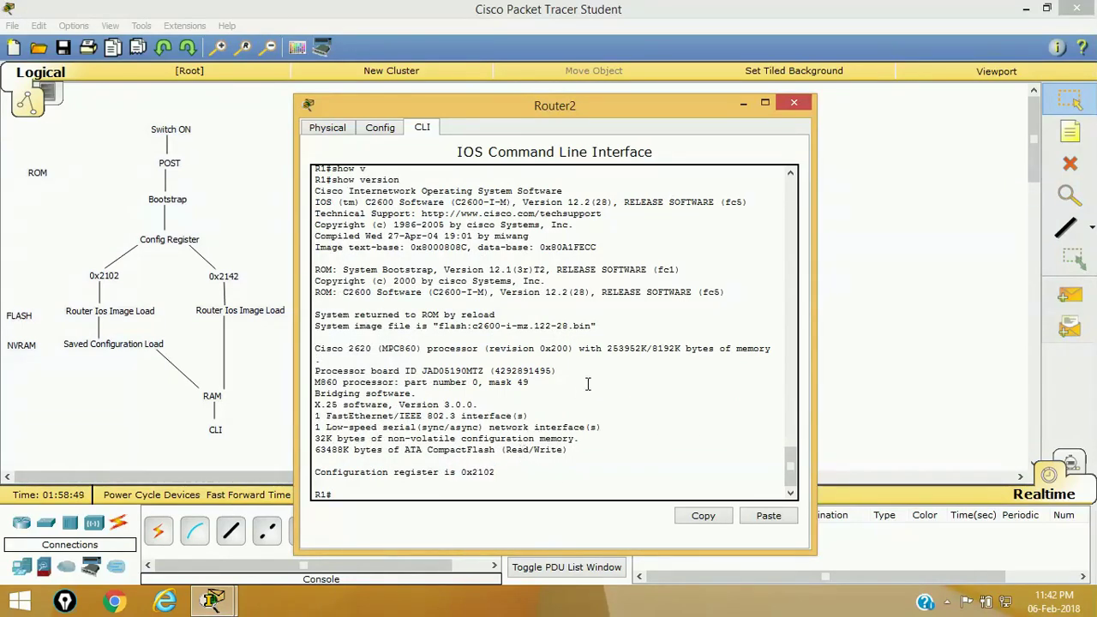